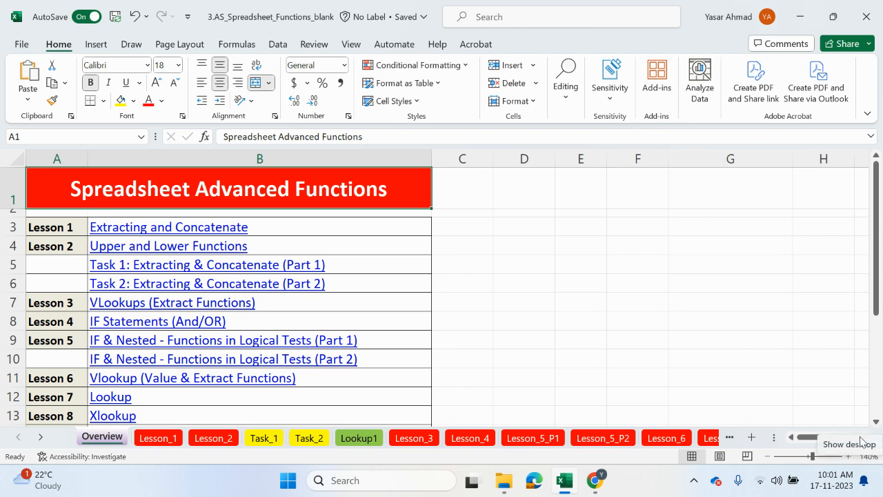
# Open the IF Error (Part 1) lesson and examine the arguments of the IFERROR formula in cell D4.
pyautogui.click(879, 315)
pyautogui.moveTo(878, 315); pyautogui.dragTo(879, 396)
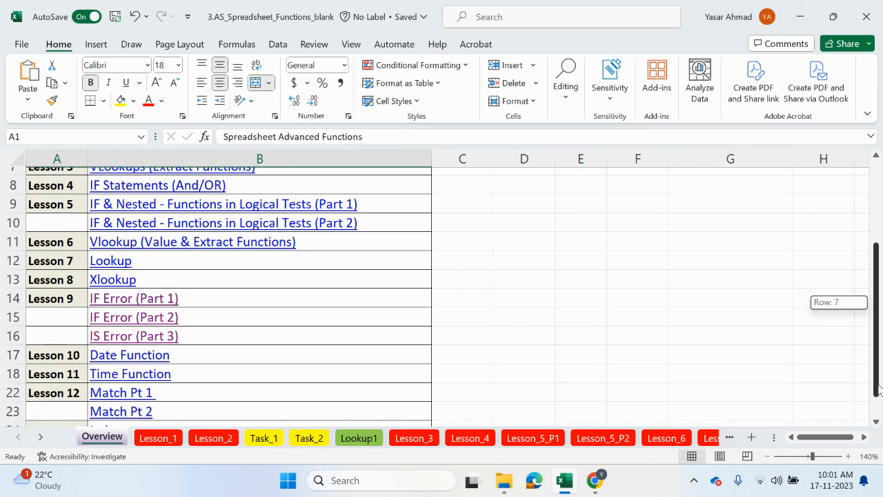
pyautogui.click(110, 300)
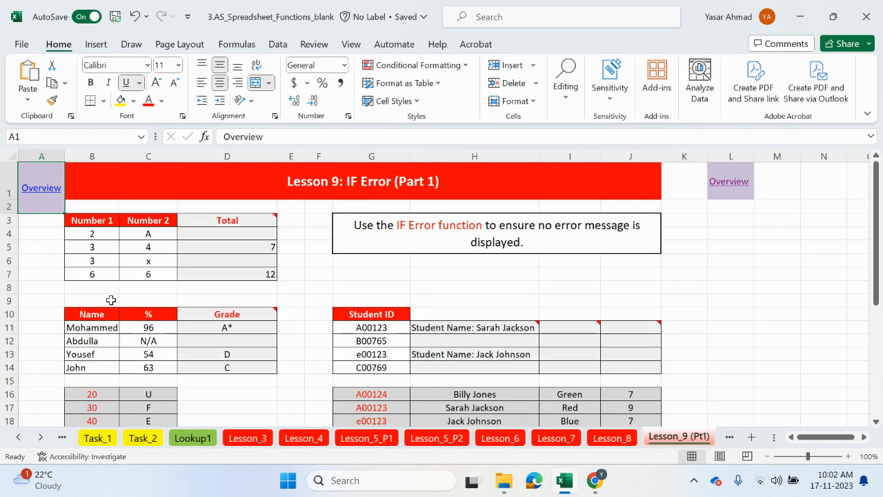
pyautogui.doubleClick(227, 234)
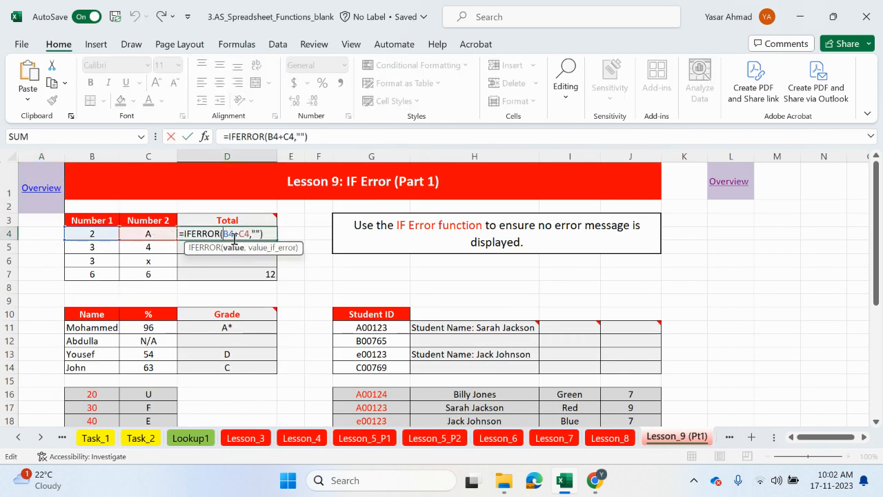
pyautogui.moveTo(247, 234); pyautogui.dragTo(230, 234)
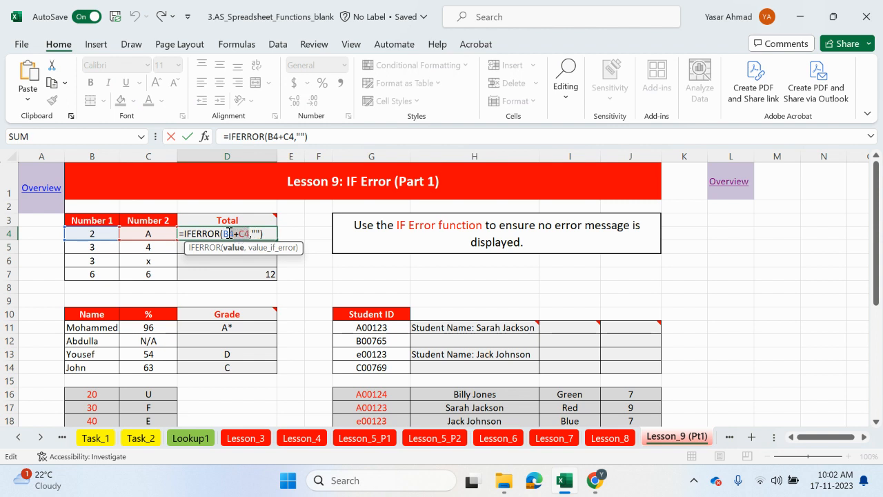
pyautogui.click(259, 234)
pyautogui.moveTo(256, 234); pyautogui.dragTo(253, 233)
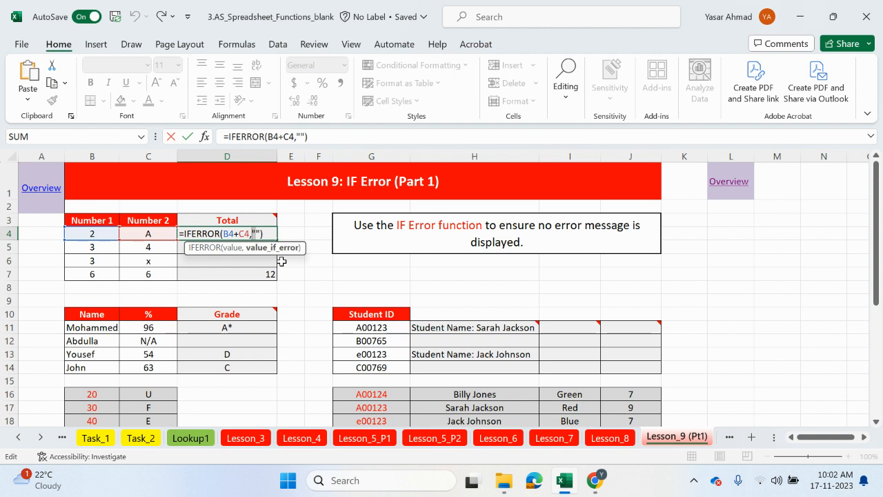
pyautogui.click(303, 136)
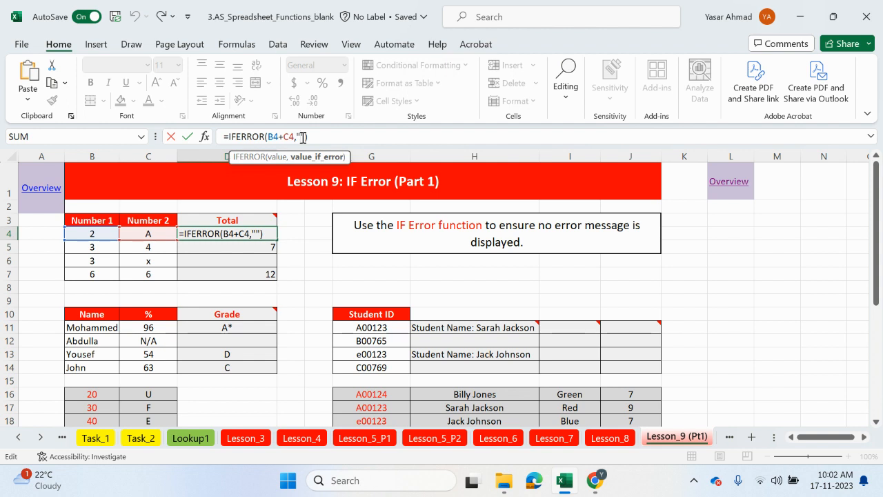
# Return to the Overview sheet and open the IS Error (Part 3) lesson.
pyautogui.click(48, 186)
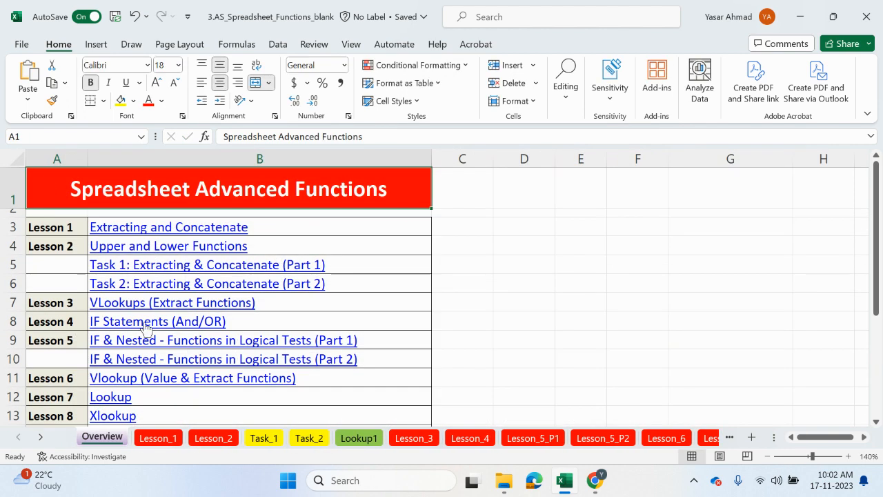
pyautogui.moveTo(878, 309); pyautogui.dragTo(878, 367)
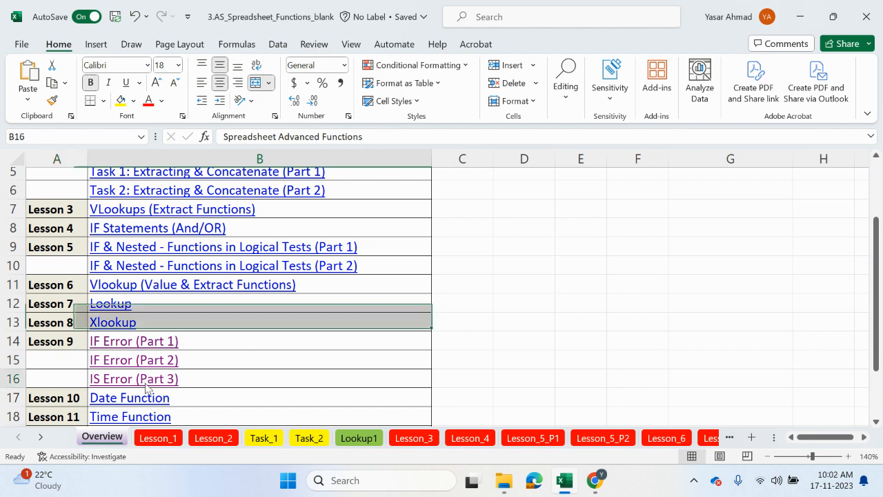
pyautogui.rightClick(142, 381)
pyautogui.press('Escape')
pyautogui.click(122, 378)
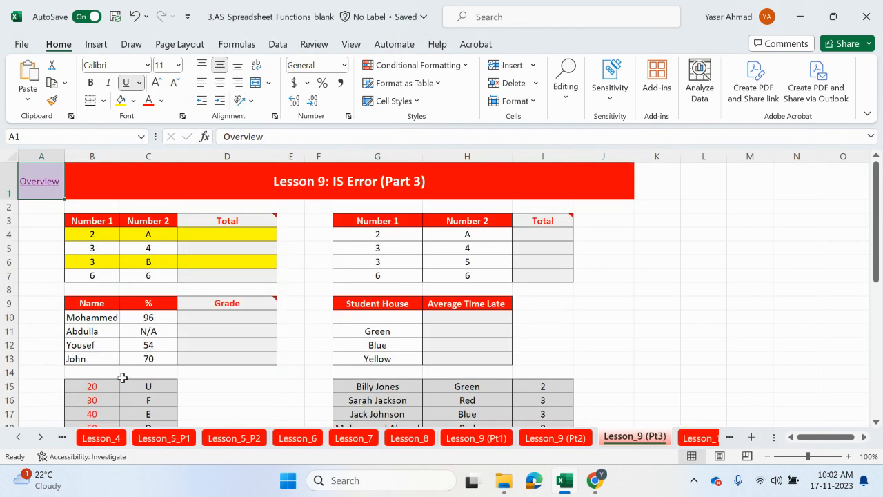
# Check the number pairs in rows 4 and 6, try the plain sum =B4+C4 in D4, and undo it.
pyautogui.click(236, 233)
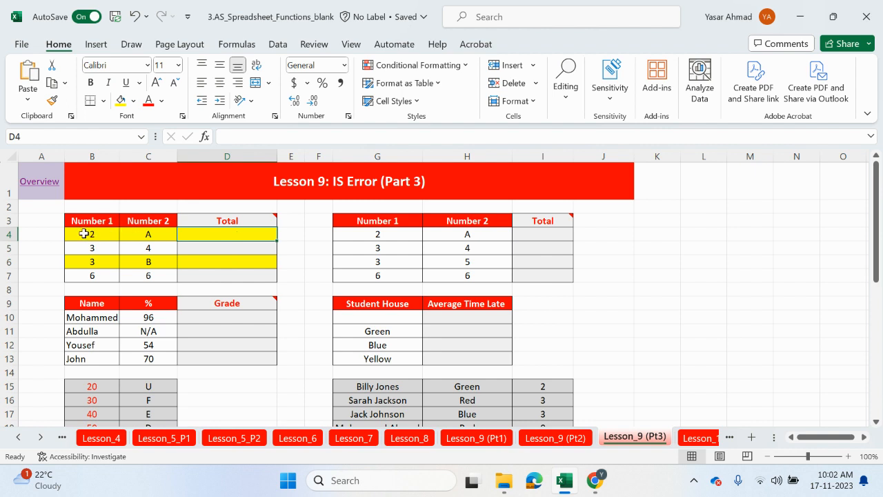
pyautogui.moveTo(87, 234); pyautogui.dragTo(148, 235)
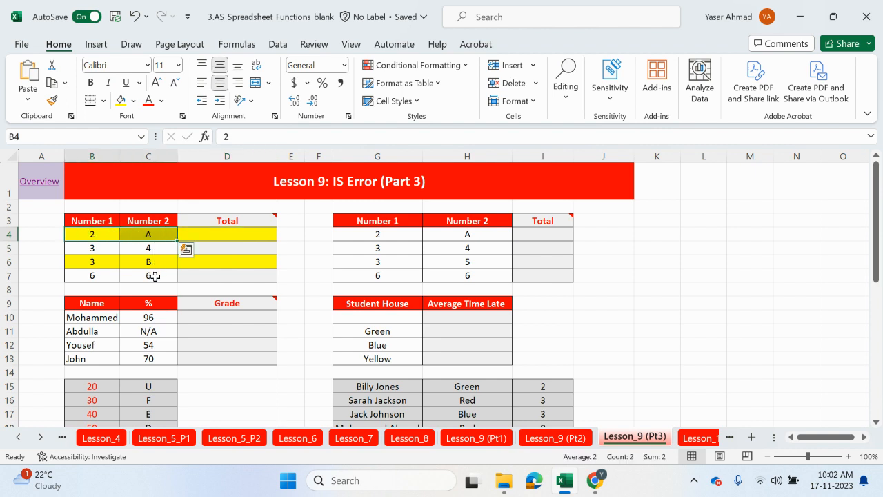
pyautogui.moveTo(90, 261); pyautogui.dragTo(141, 261)
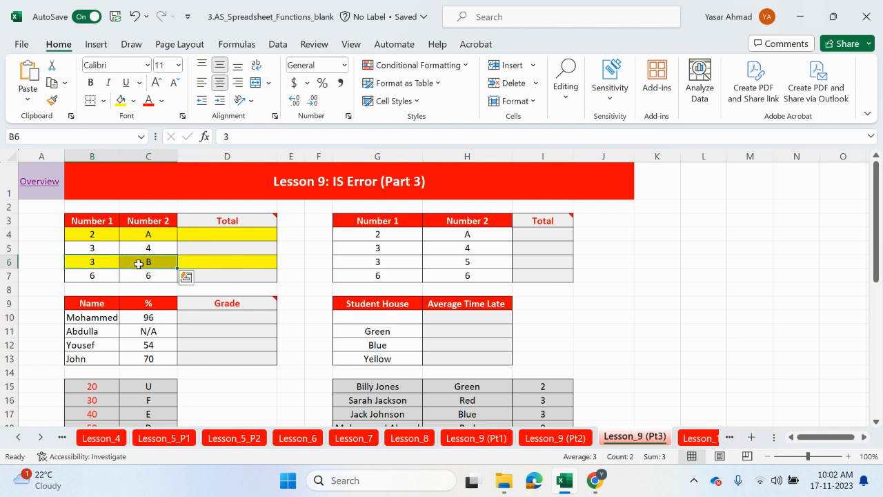
pyautogui.moveTo(273, 218)
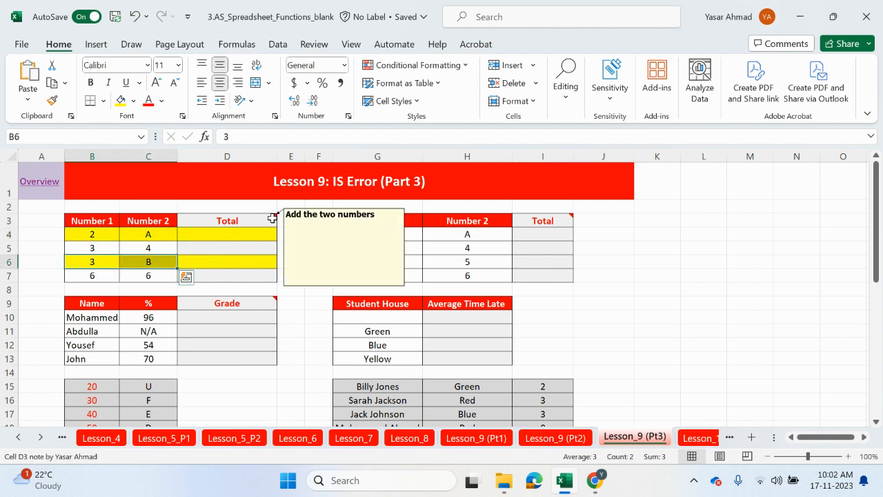
pyautogui.click(245, 236)
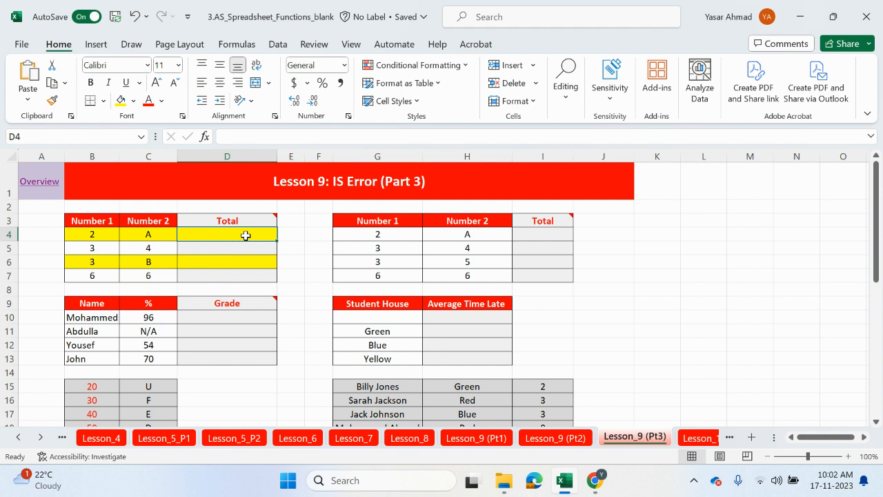
pyautogui.write('=')
pyautogui.click(95, 236)
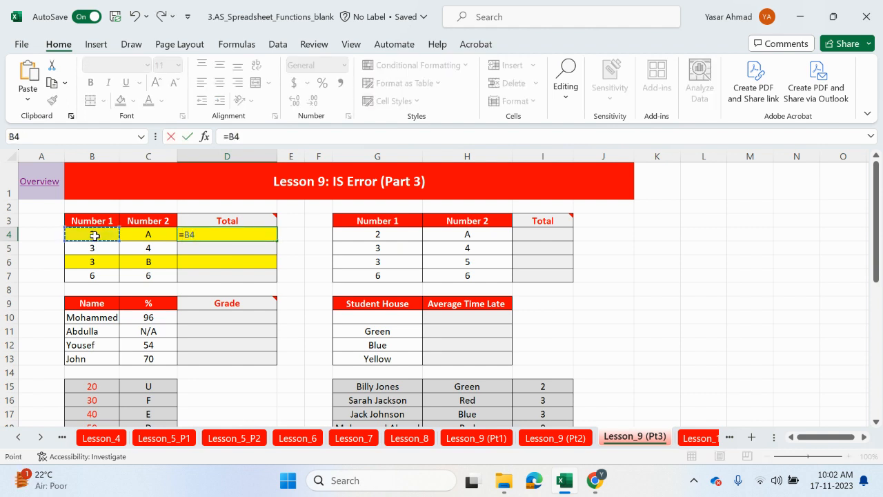
pyautogui.write('+')
pyautogui.click(144, 234)
pyautogui.press('Return')
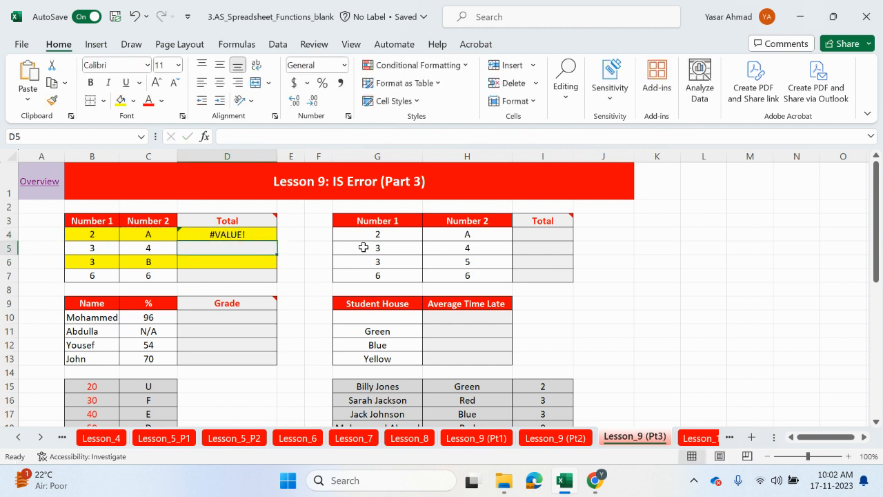
pyautogui.hotkey('ctrl', 'z')
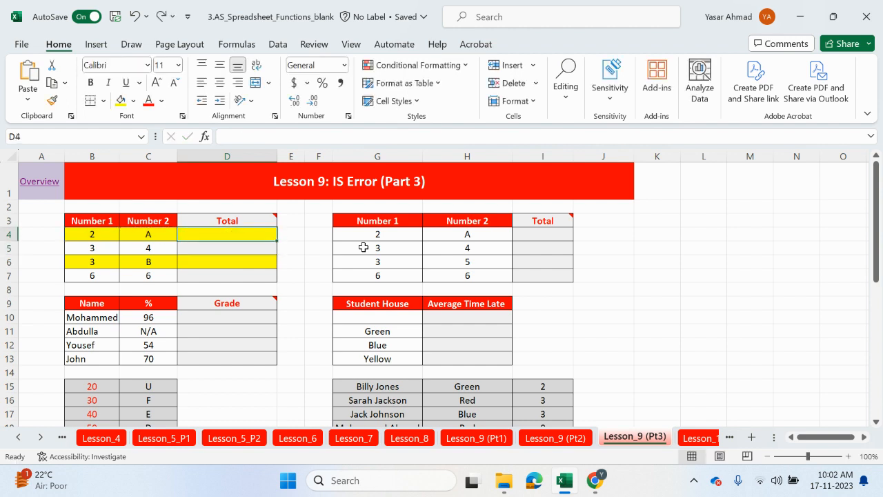
# Enter =ISERROR(B4+C4) in cell D4 and copy the formula down to D7.
pyautogui.doubleClick(254, 233)
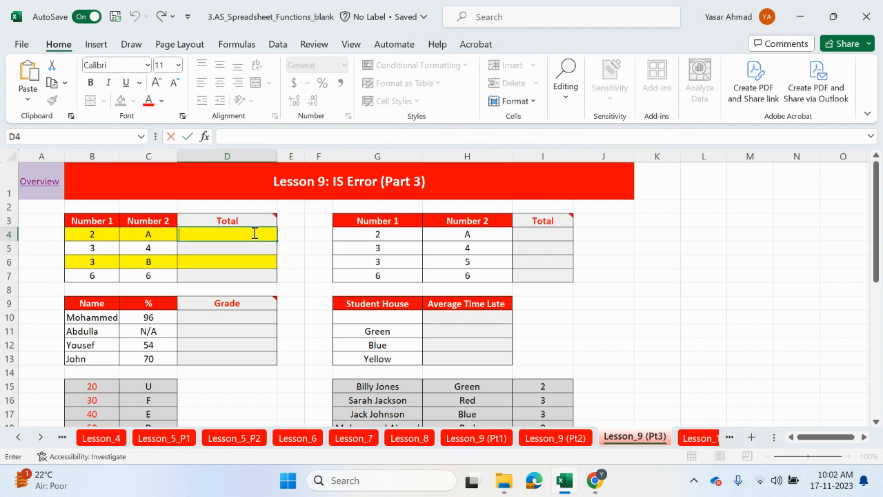
pyautogui.write('=is')
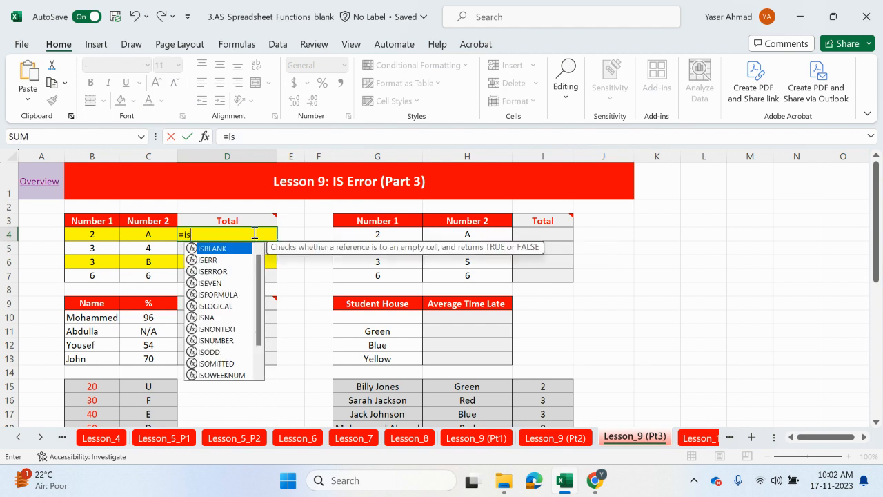
pyautogui.click(219, 272)
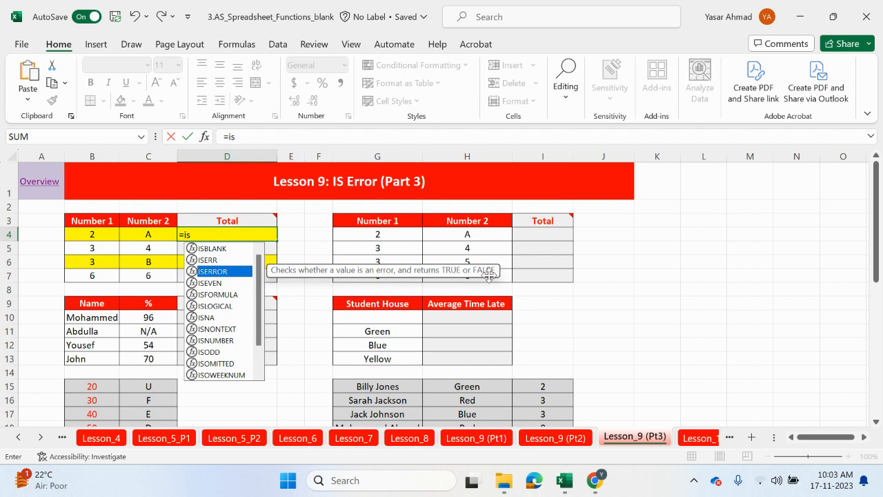
pyautogui.doubleClick(234, 272)
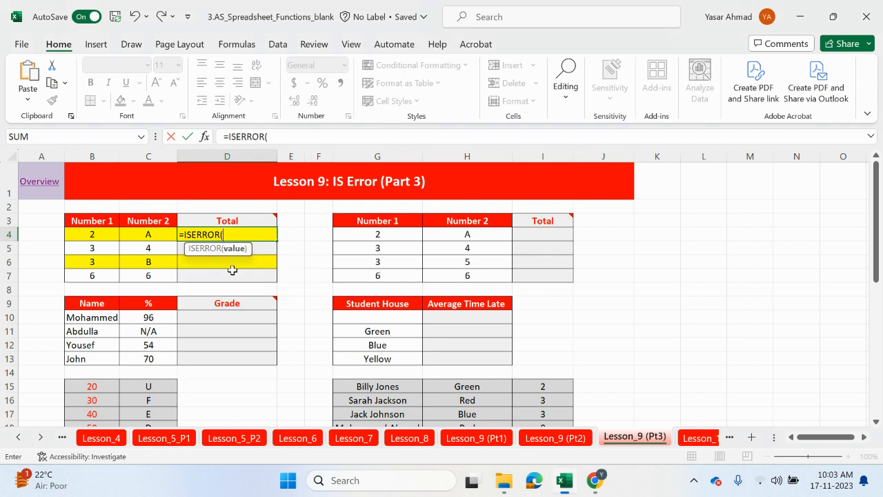
pyautogui.click(84, 235)
pyautogui.write('+')
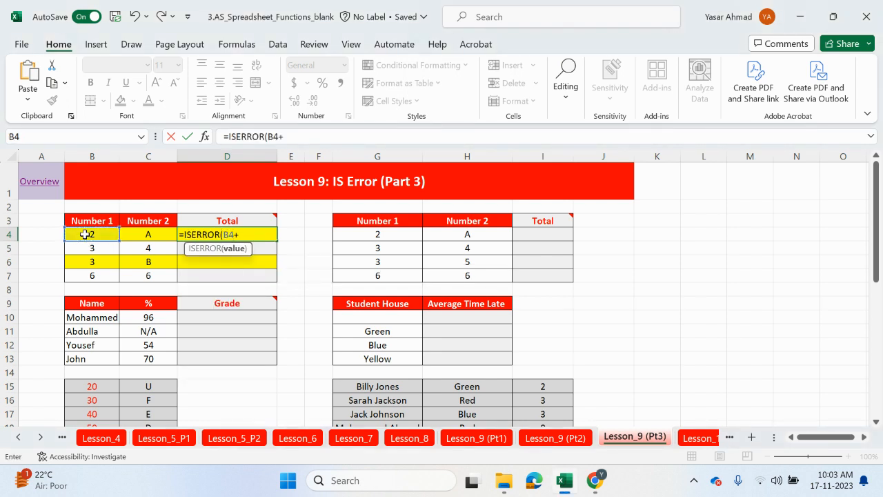
pyautogui.click(140, 236)
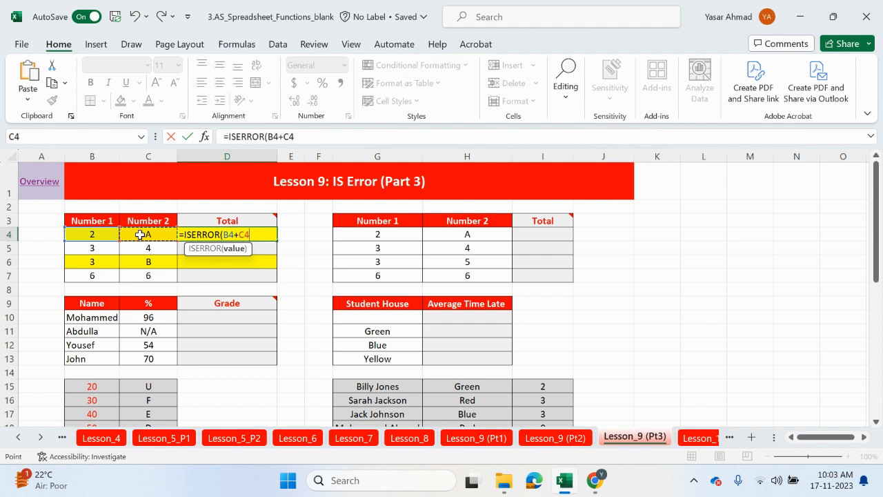
pyautogui.write(')')
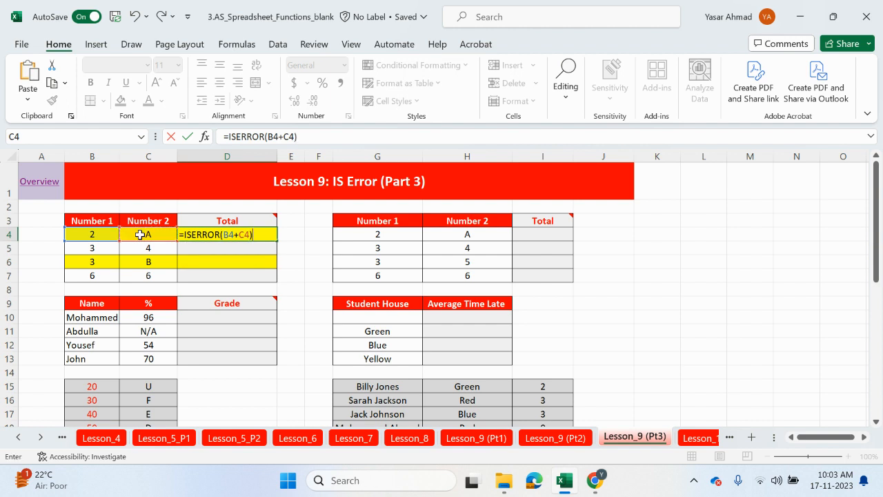
pyautogui.press('Return')
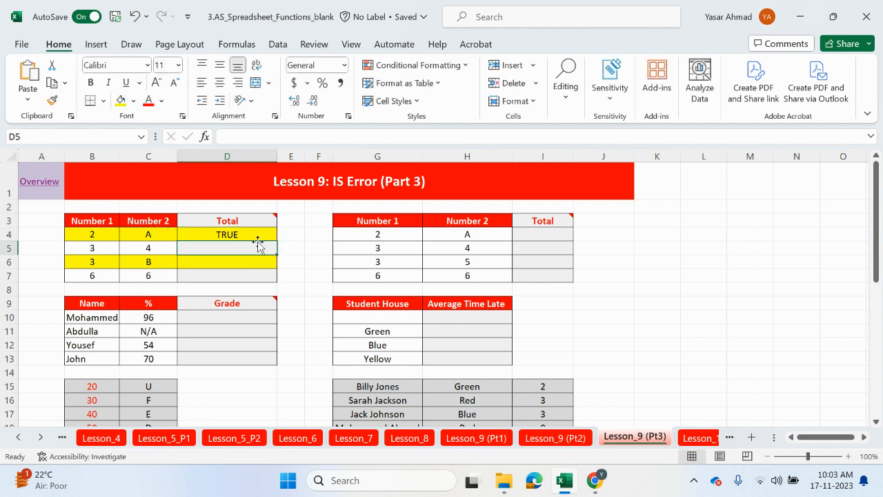
pyautogui.click(256, 235)
pyautogui.moveTo(277, 241); pyautogui.dragTo(274, 283)
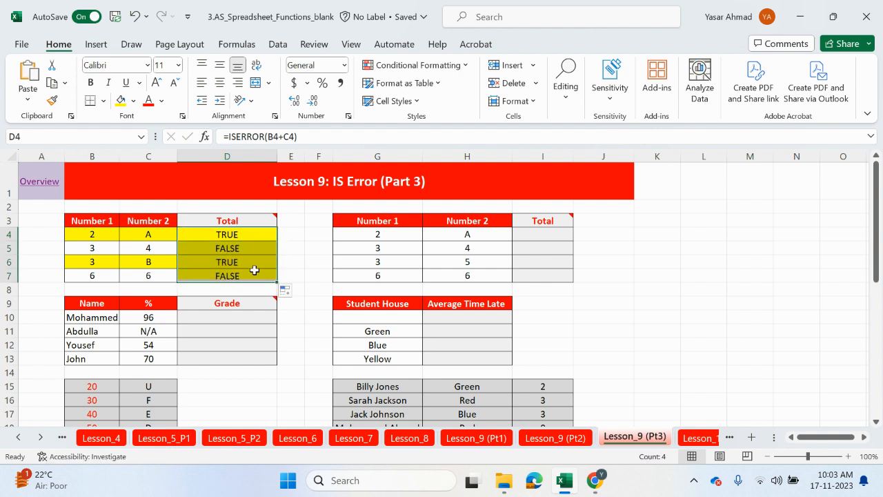
# Shade the Total cells D4:D7 light gray and highlight D4 and D6 in yellow.
pyautogui.click(133, 101)
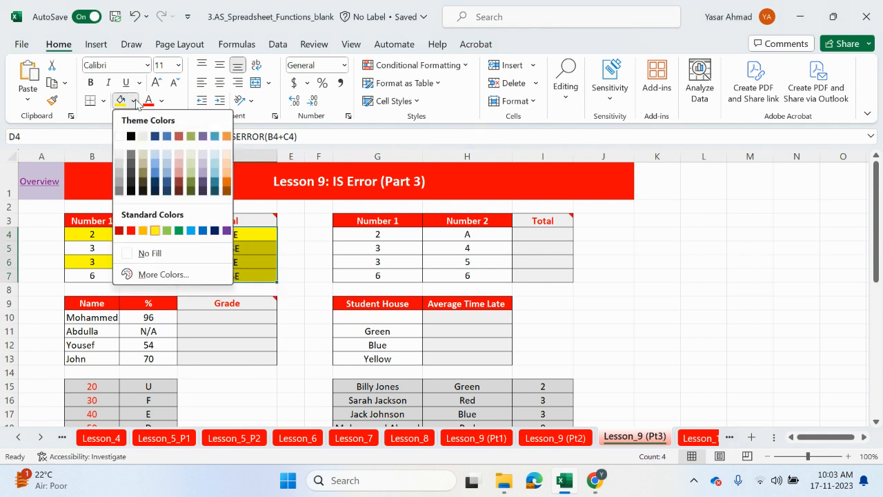
pyautogui.click(118, 156)
pyautogui.click(212, 234)
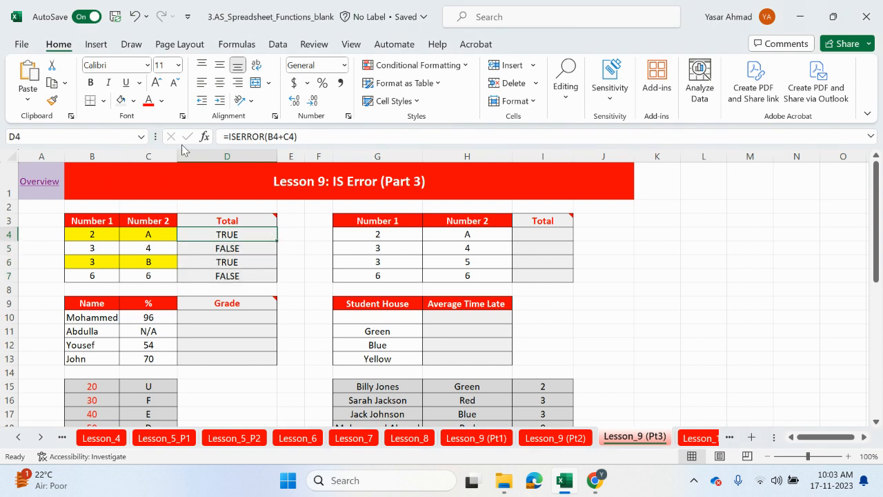
pyautogui.click(134, 101)
pyautogui.click(154, 231)
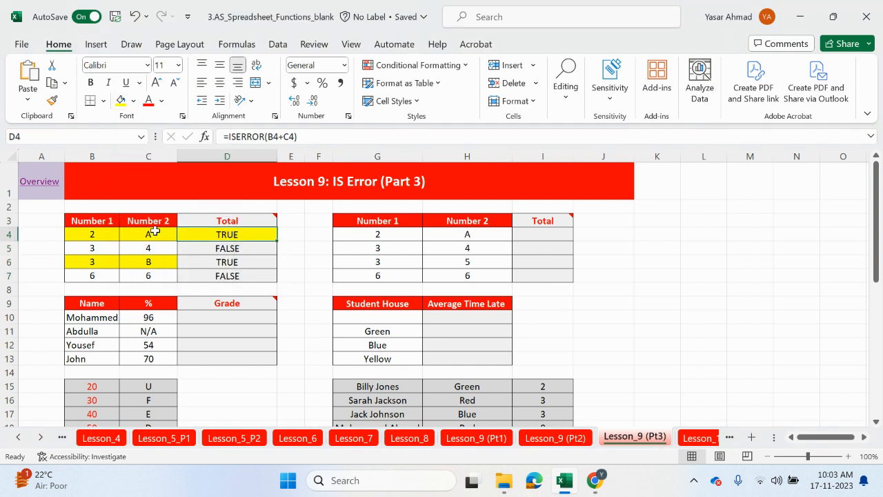
pyautogui.click(200, 261)
pyautogui.click(120, 100)
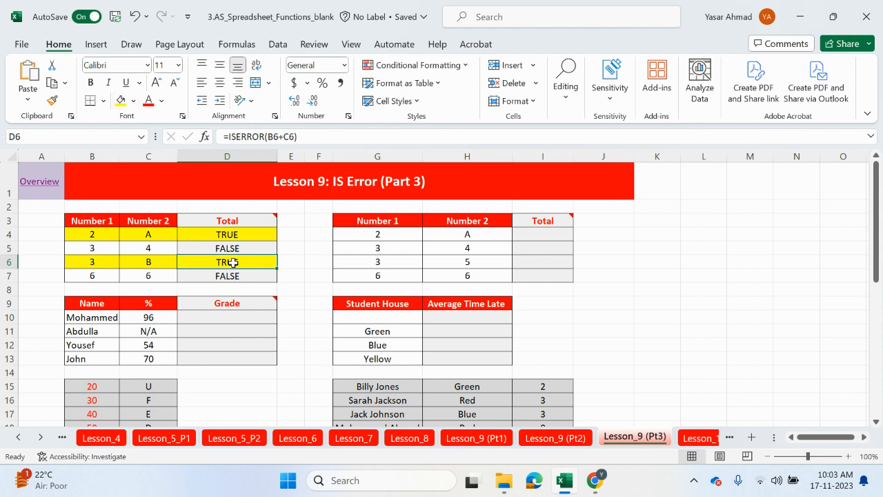
# Compare the number pairs in rows 5 and 7 with their ISERROR results, and review the formula in D4.
pyautogui.moveTo(82, 249); pyautogui.dragTo(129, 248)
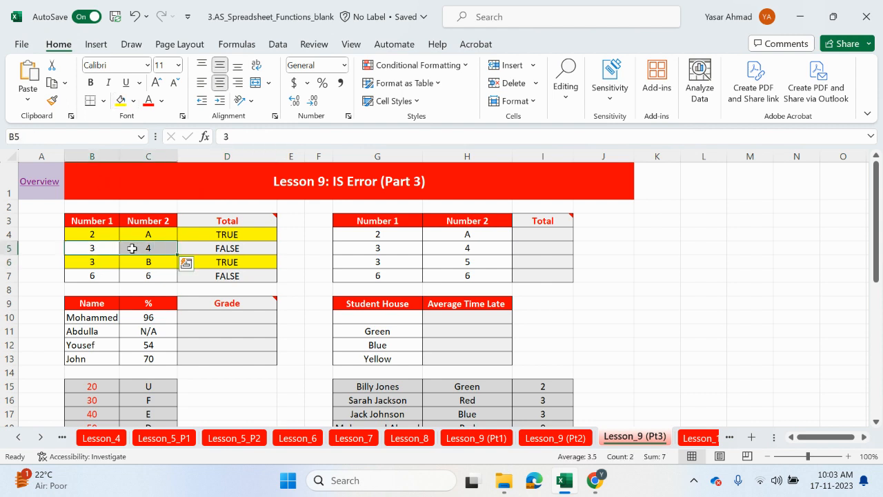
pyautogui.moveTo(94, 278); pyautogui.dragTo(131, 276)
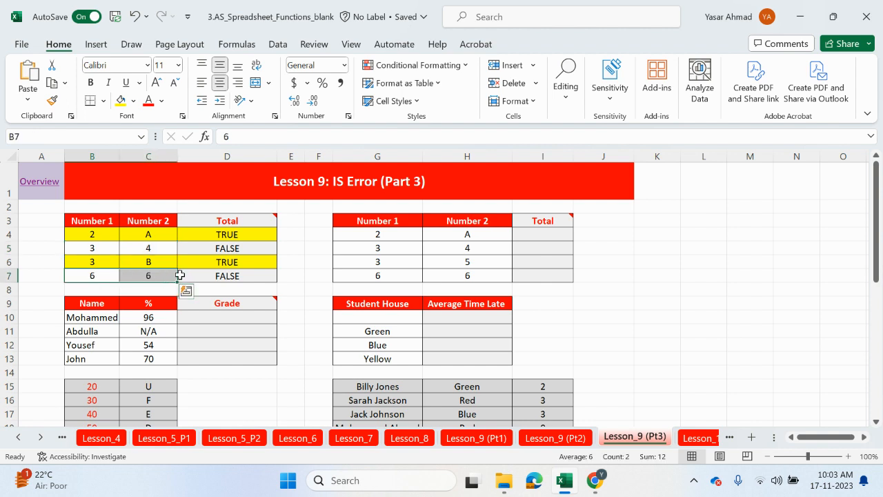
pyautogui.click(226, 251)
pyautogui.click(233, 276)
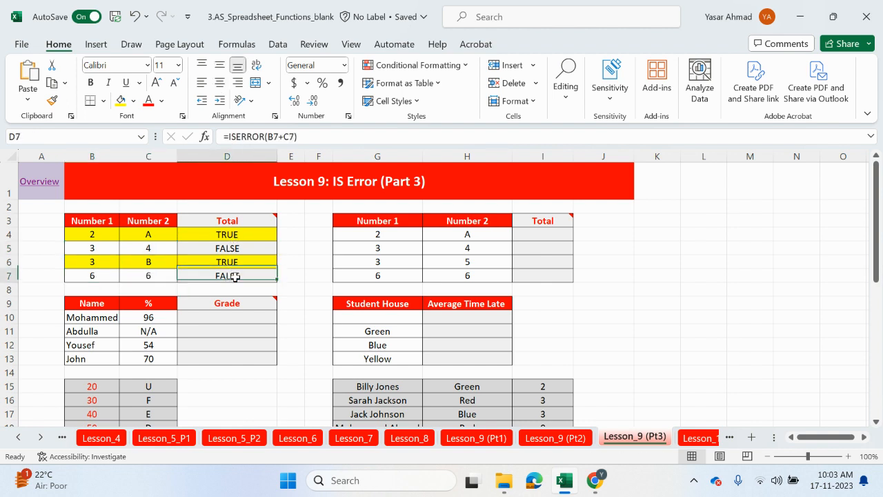
pyautogui.click(238, 234)
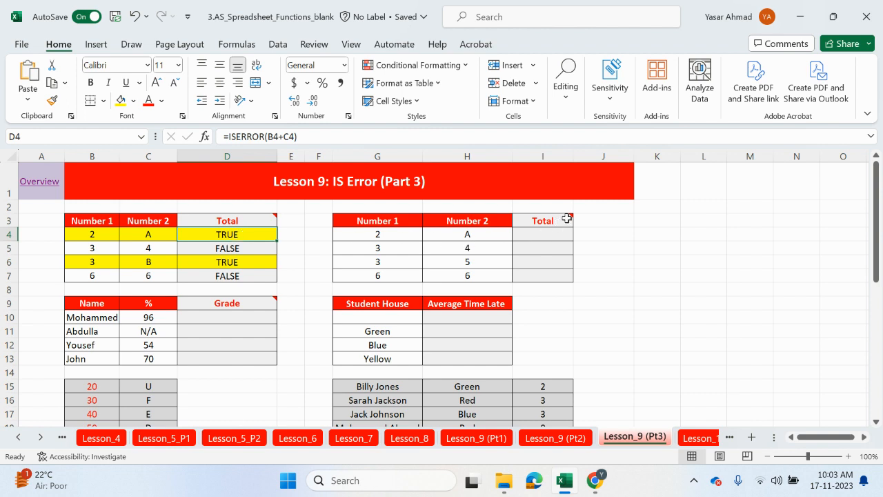
pyautogui.moveTo(566, 218)
pyautogui.click(558, 240)
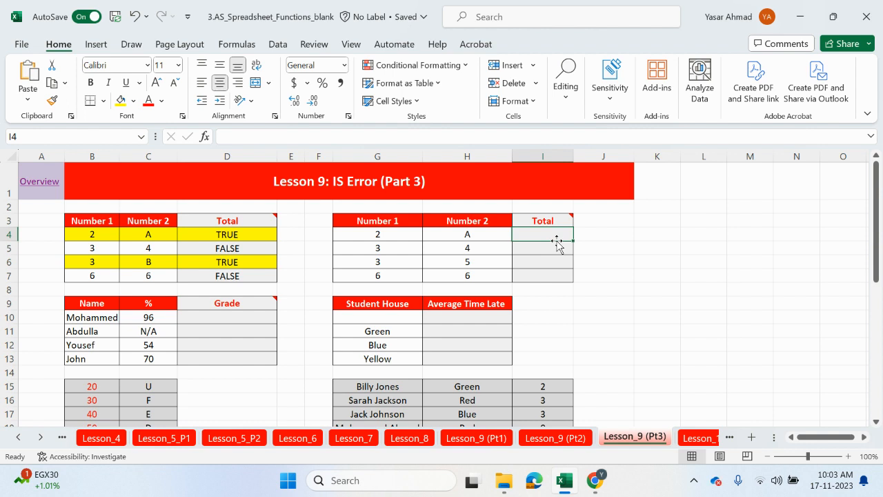
pyautogui.write('=if')
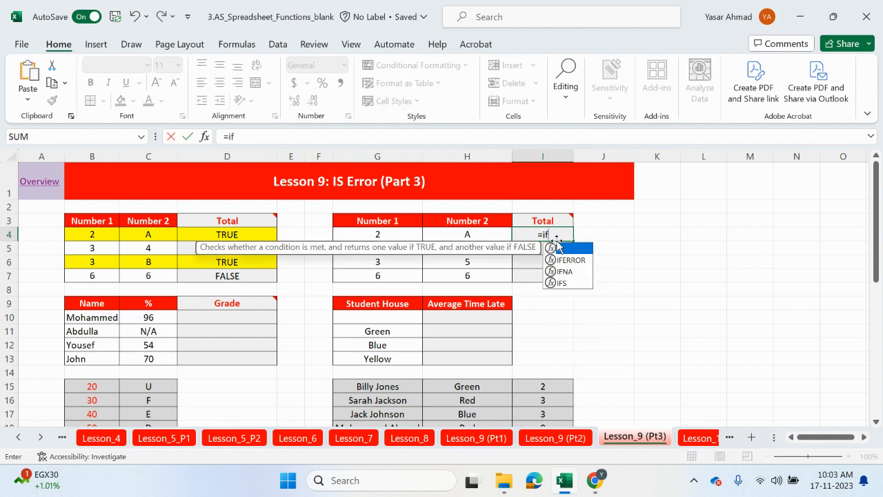
pyautogui.press('Tab')
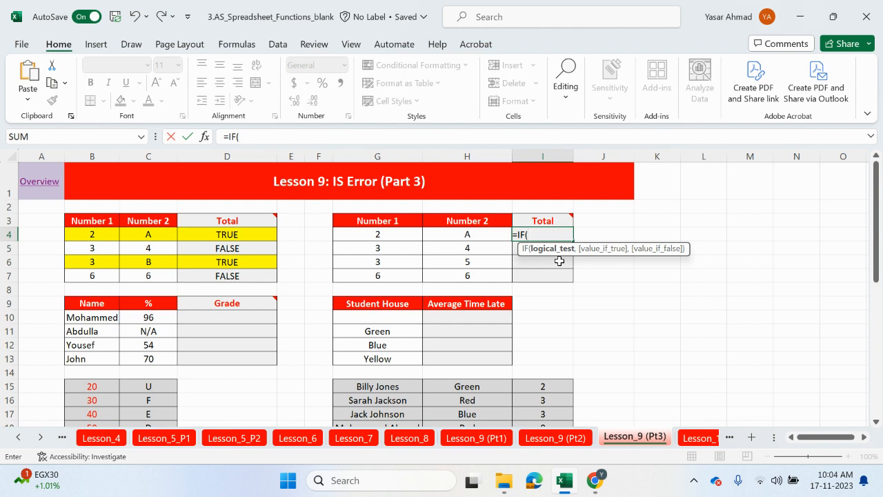
pyautogui.write('is')
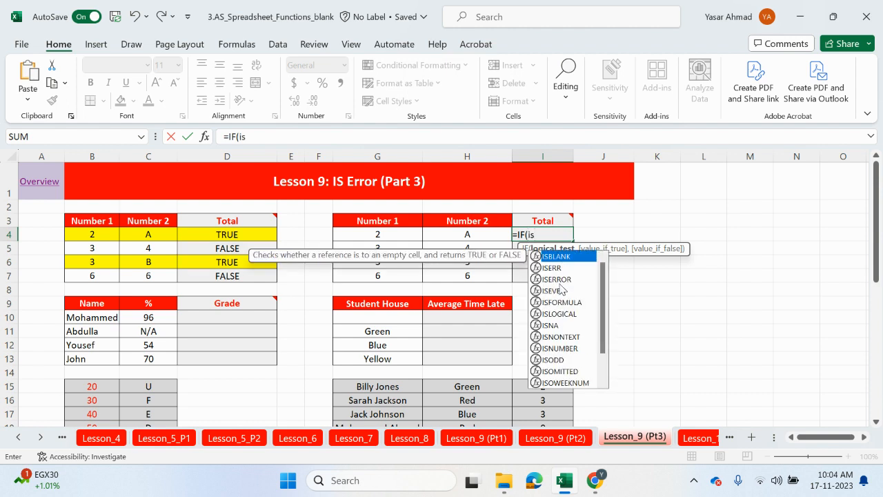
pyautogui.doubleClick(561, 280)
pyautogui.click(400, 235)
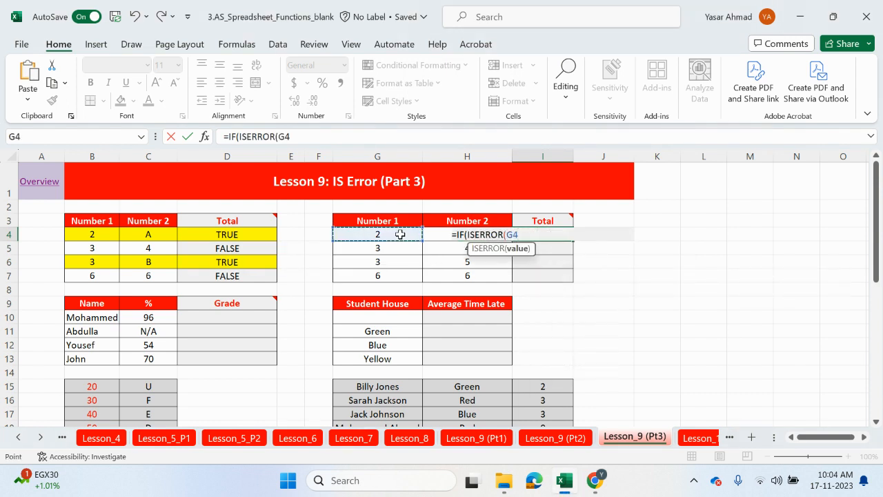
pyautogui.click(430, 233)
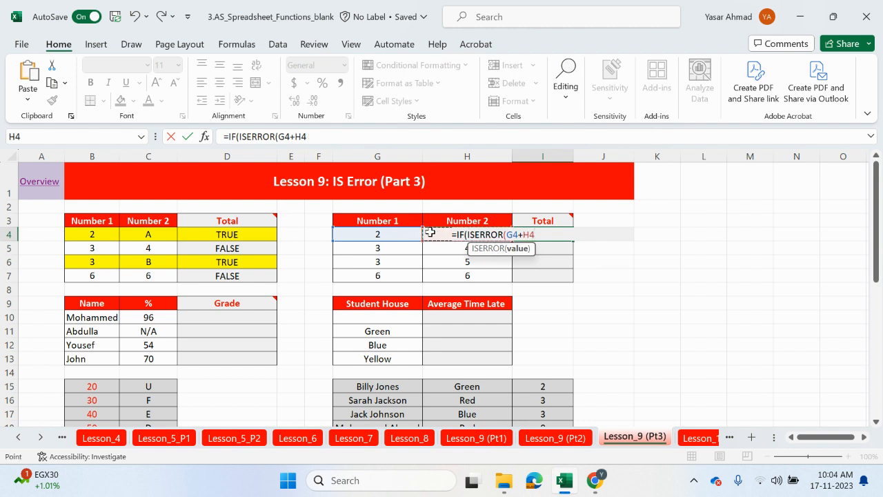
pyautogui.write(')')
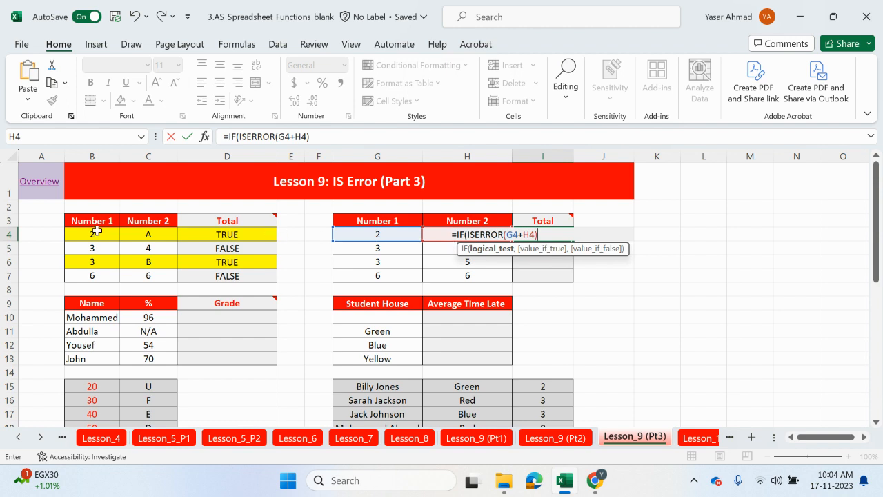
pyautogui.press('BackSpace')
pyautogui.press('BackSpace')
pyautogui.press('BackSpace')
pyautogui.press('BackSpace')
pyautogui.press('BackSpace')
pyautogui.press('BackSpace')
pyautogui.press('BackSpace')
pyautogui.press('BackSpace')
pyautogui.press('BackSpace')
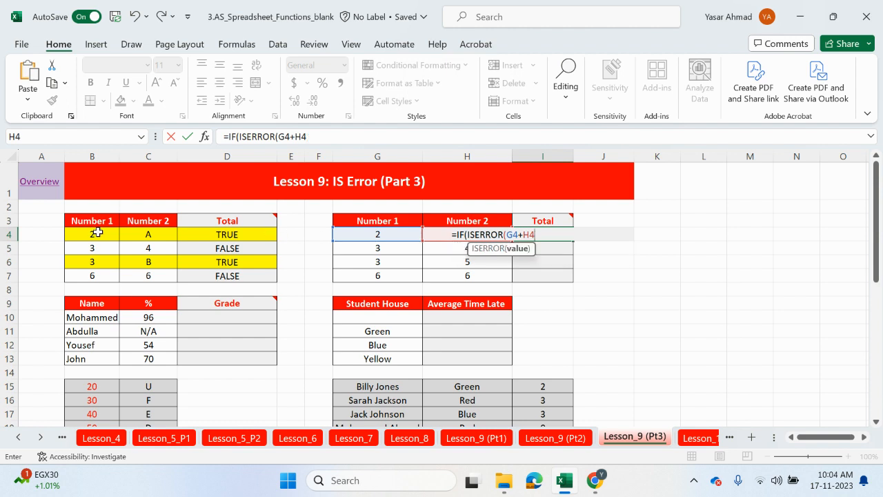
pyautogui.press('BackSpace')
pyautogui.press('BackSpace')
pyautogui.press('BackSpace')
pyautogui.press('BackSpace')
pyautogui.press('BackSpace')
pyautogui.press('BackSpace')
pyautogui.press('BackSpace')
pyautogui.press('BackSpace')
pyautogui.press('BackSpace')
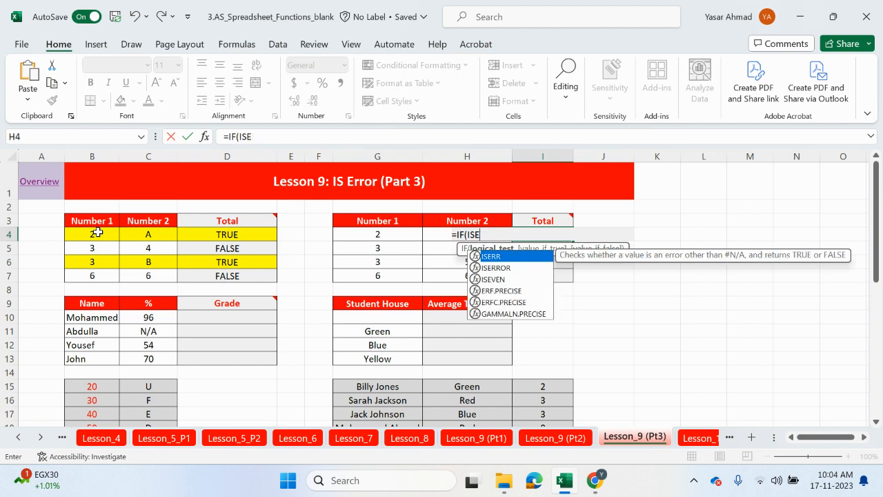
pyautogui.press('Return')
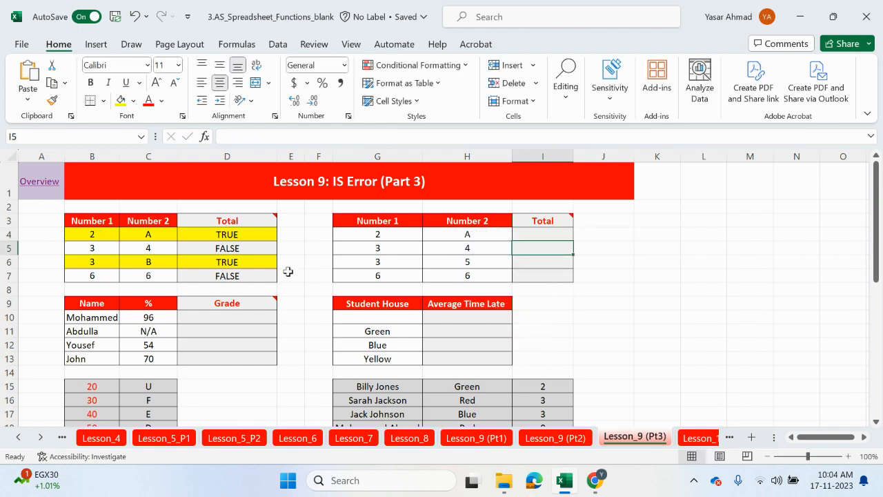
# Start an IF formula in cell I4 with ISERROR(G4+H4) as its logical test.
pyautogui.doubleClick(544, 235)
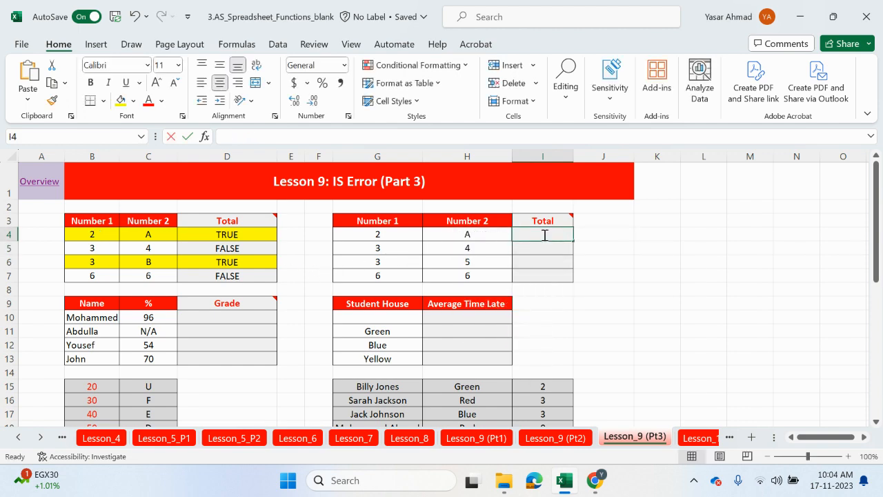
pyautogui.write('=')
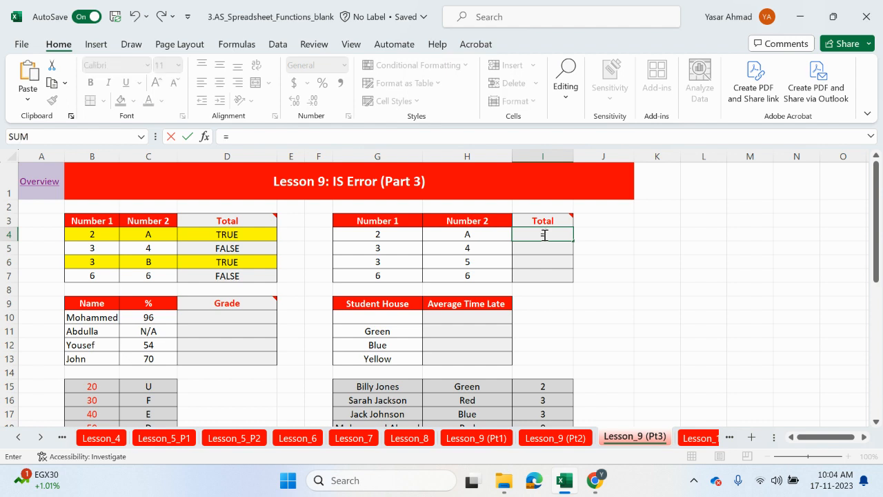
pyautogui.write('if')
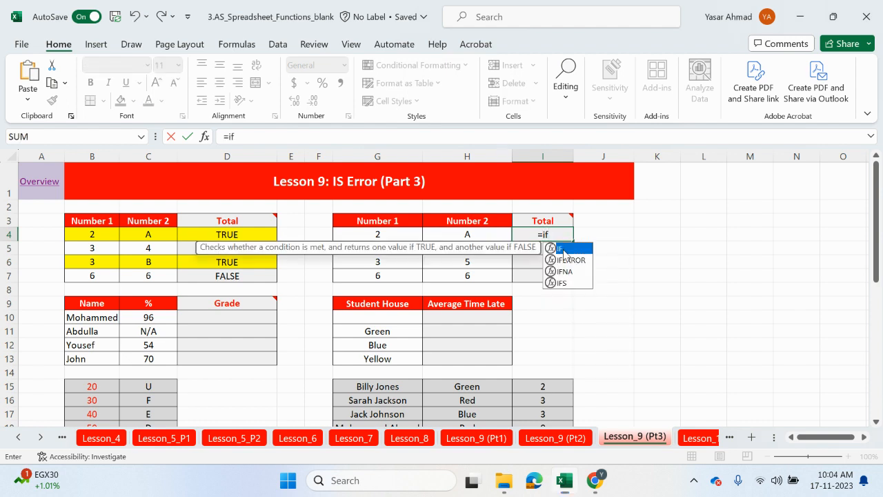
pyautogui.doubleClick(564, 249)
pyautogui.write('is')
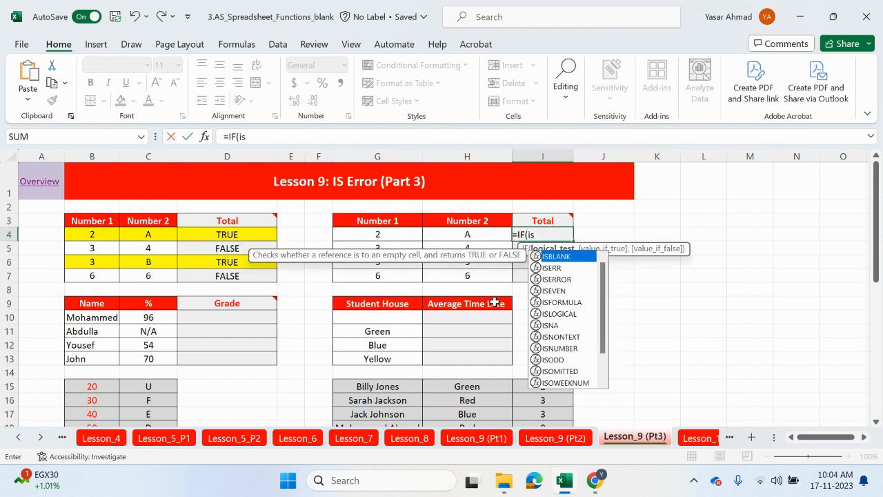
pyautogui.doubleClick(557, 279)
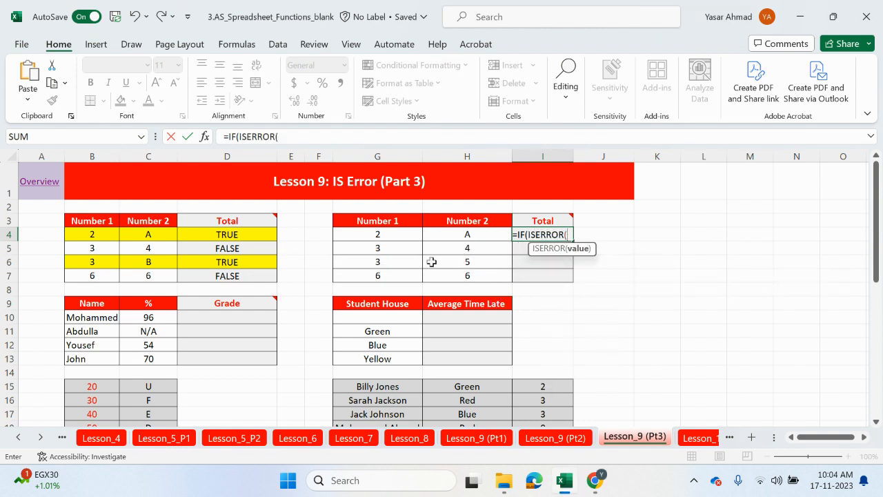
pyautogui.click(375, 235)
pyautogui.write('+')
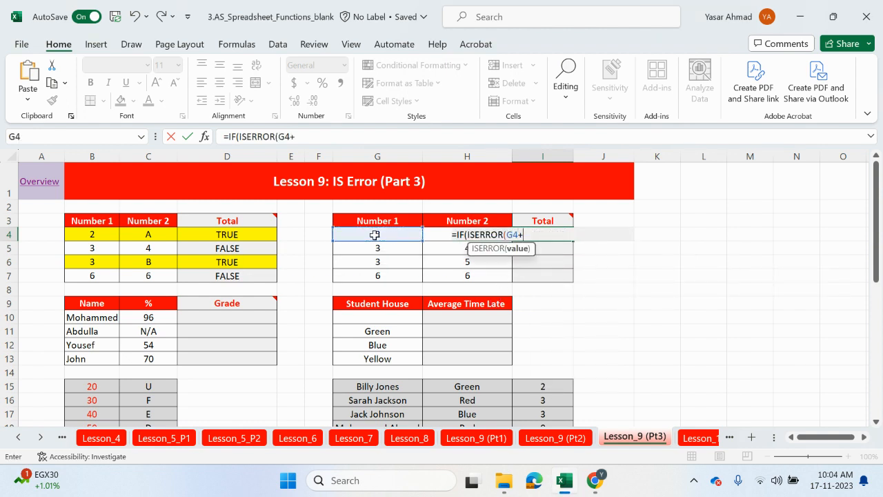
pyautogui.click(433, 235)
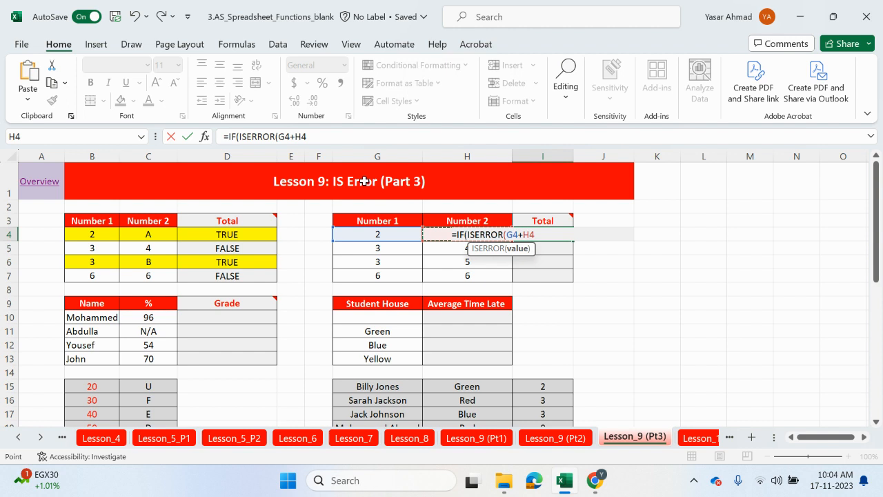
pyautogui.click(347, 135)
pyautogui.write(')')
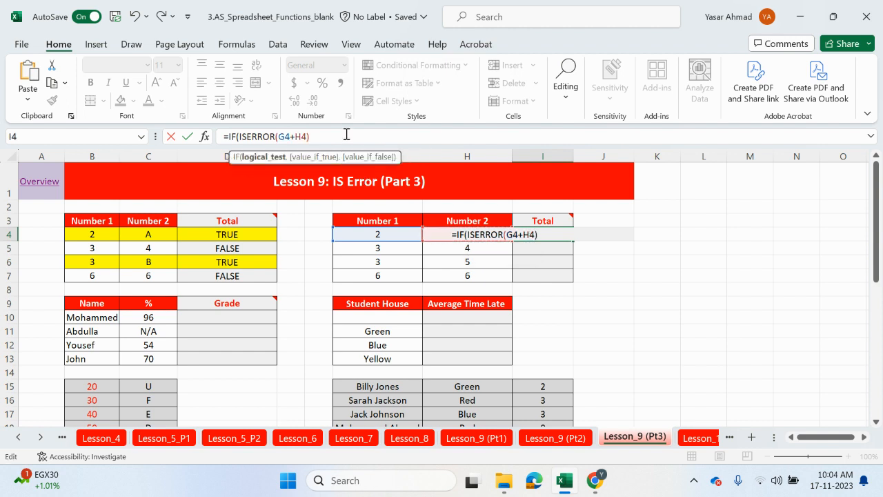
# Complete the IF formula in I4 with "" as the value if true and G4+H4 as the value if false.
pyautogui.write(',')
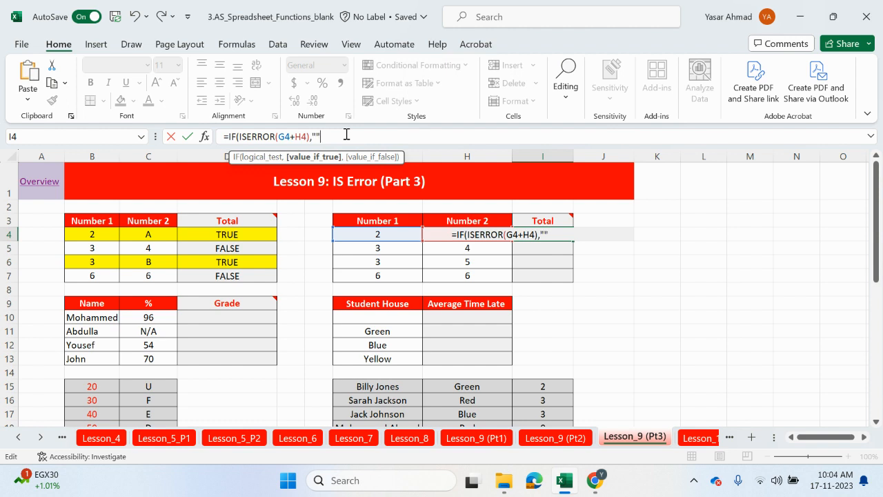
pyautogui.write('"",')
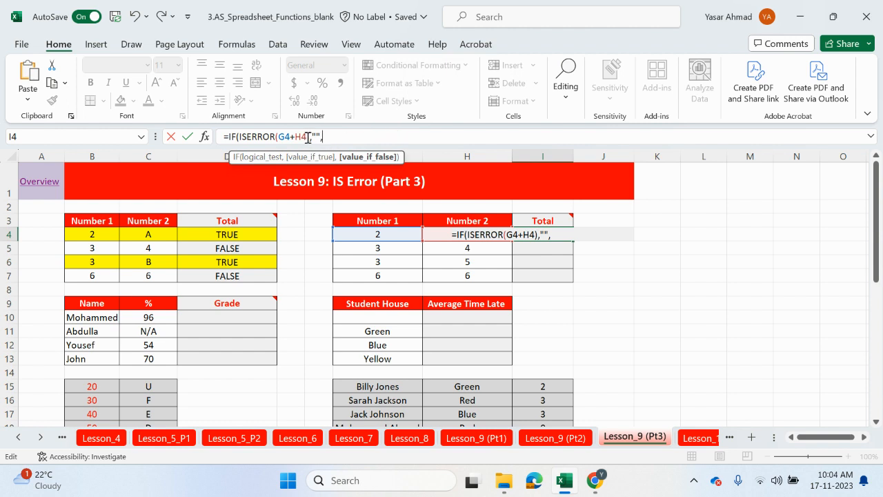
pyautogui.moveTo(308, 137); pyautogui.dragTo(280, 136)
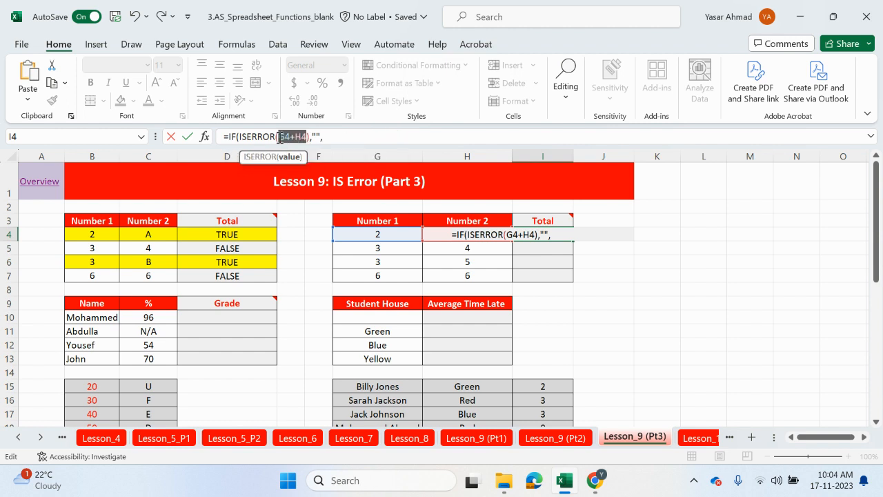
pyautogui.click(350, 138)
pyautogui.write('G4+H4')
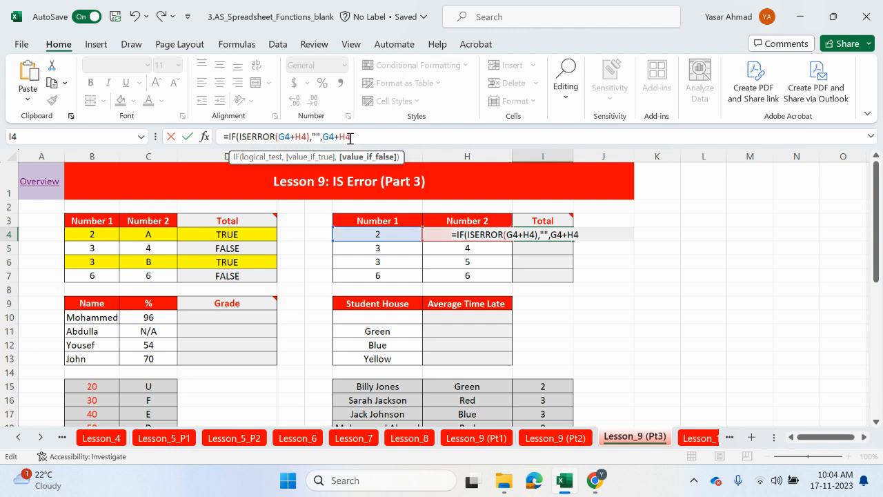
pyautogui.write(')')
pyautogui.press('Return')
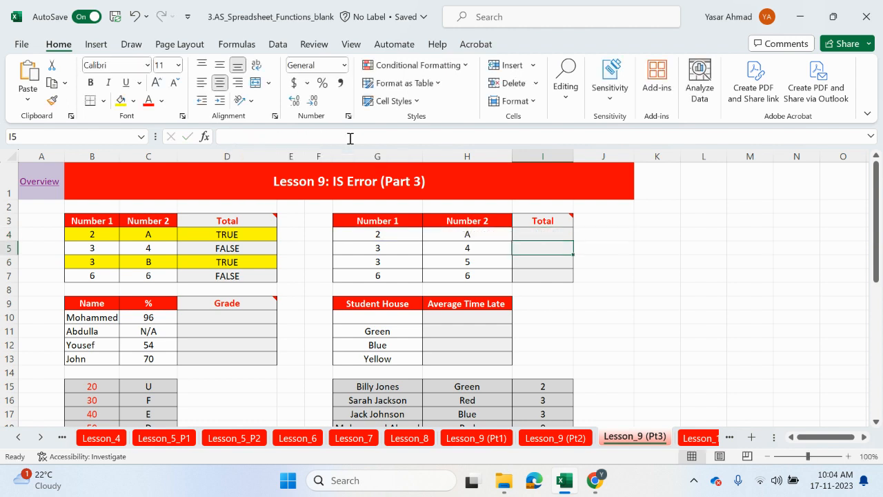
# Review the IF and ISERROR formula in I4 and copy it down to I7.
pyautogui.click(549, 236)
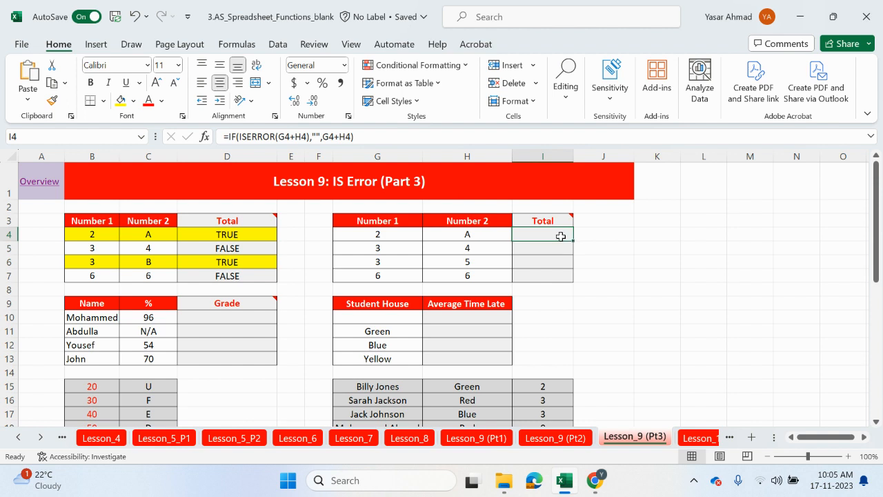
pyautogui.doubleClick(561, 236)
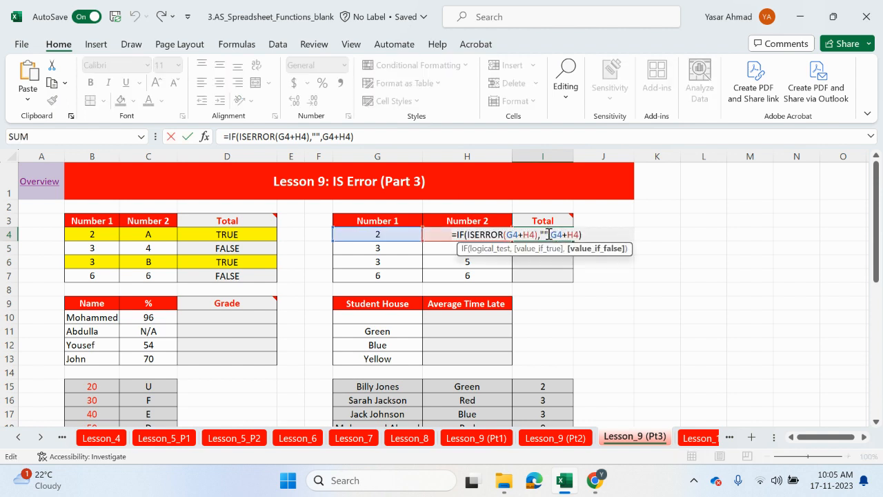
pyautogui.press('Return')
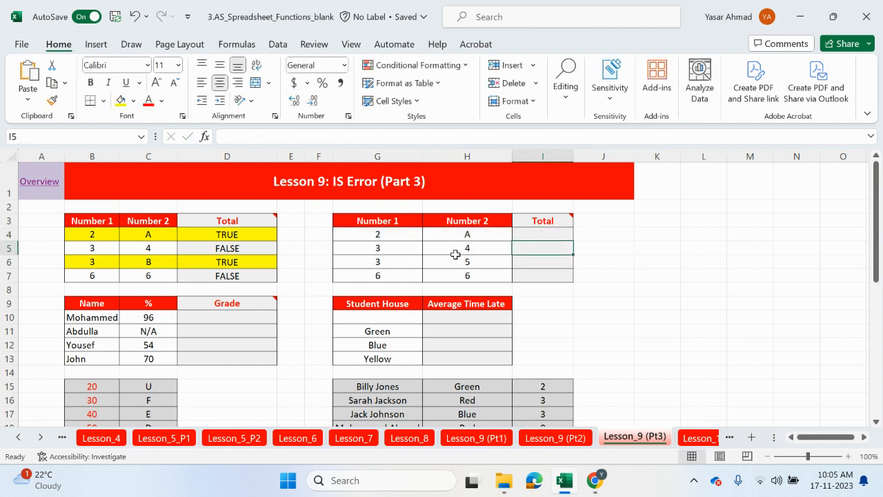
pyautogui.click(553, 232)
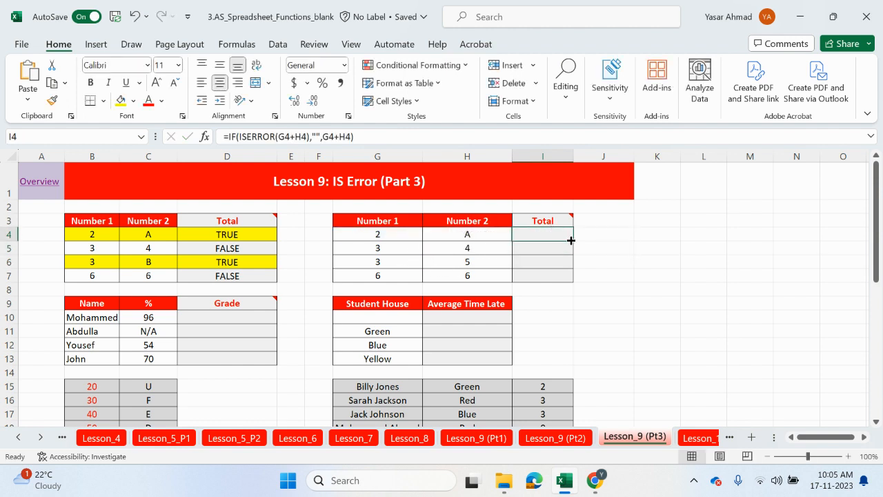
pyautogui.moveTo(573, 241); pyautogui.dragTo(566, 284)
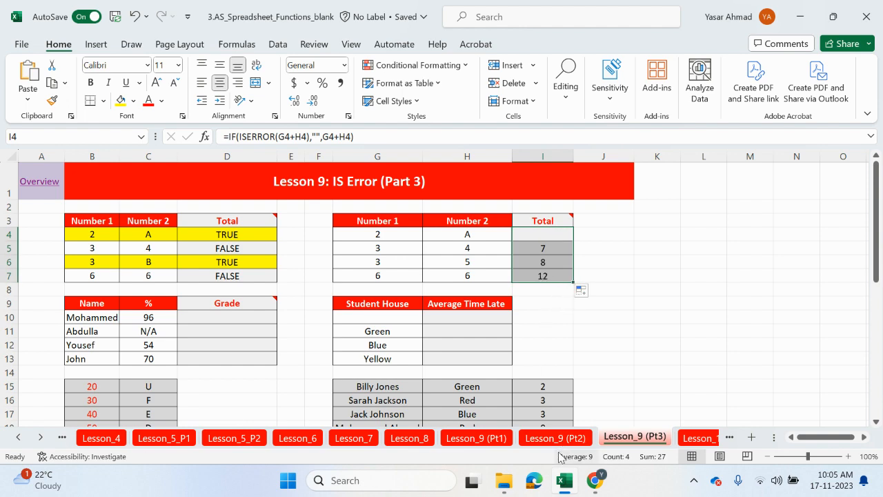
# Look at the Lesson_9 (Pt2) and Lesson_9 (Pt1) sheets for comparison, then return to Lesson_9 (Pt3) and review the formula in I4.
pyautogui.click(554, 438)
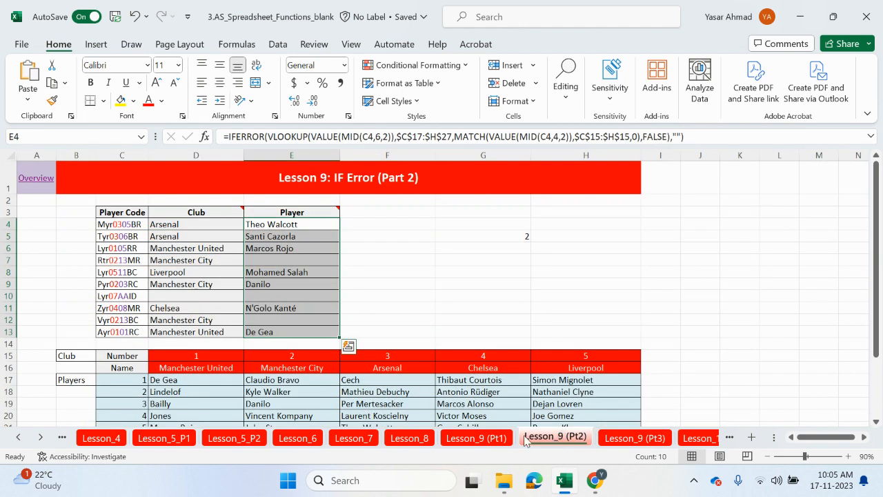
pyautogui.click(493, 439)
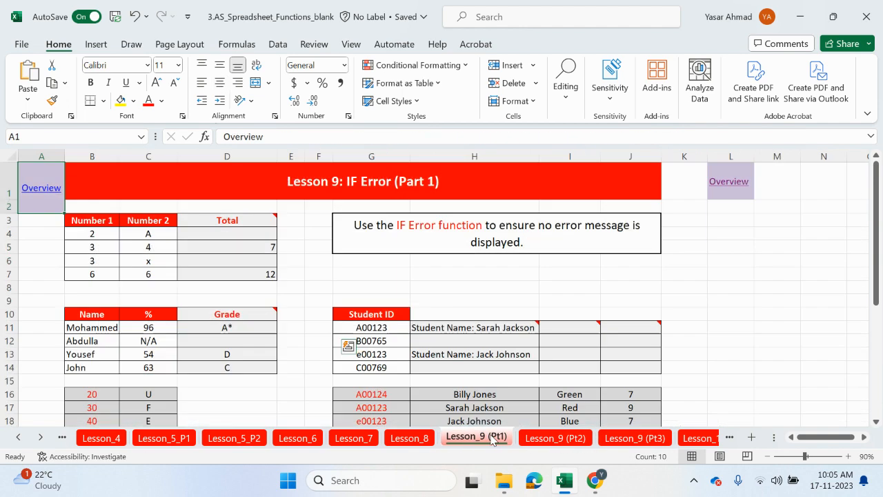
pyautogui.click(632, 439)
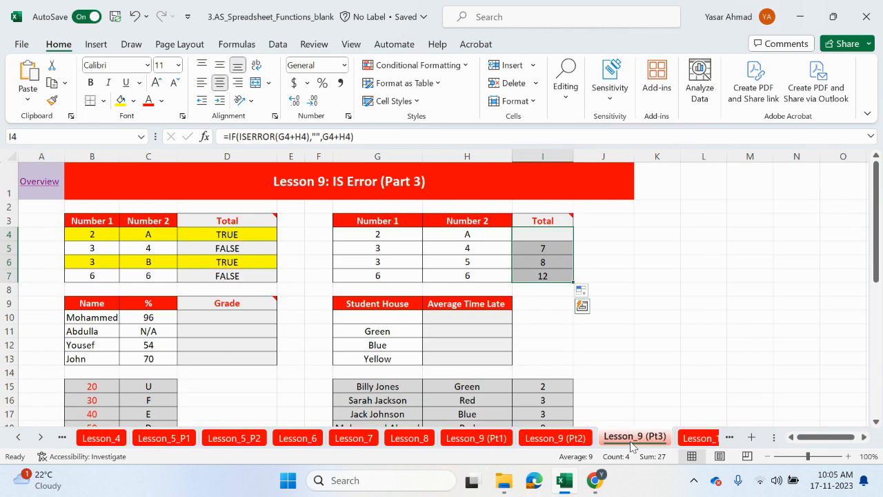
pyautogui.click(342, 136)
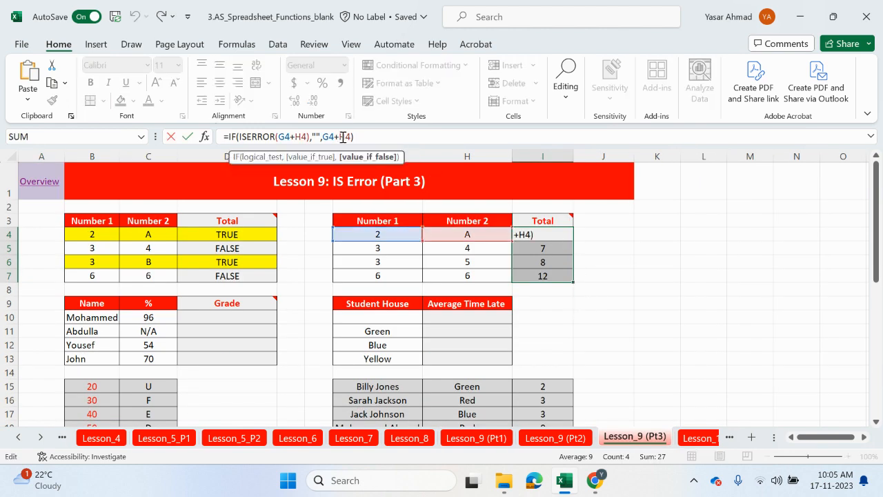
pyautogui.press('Return')
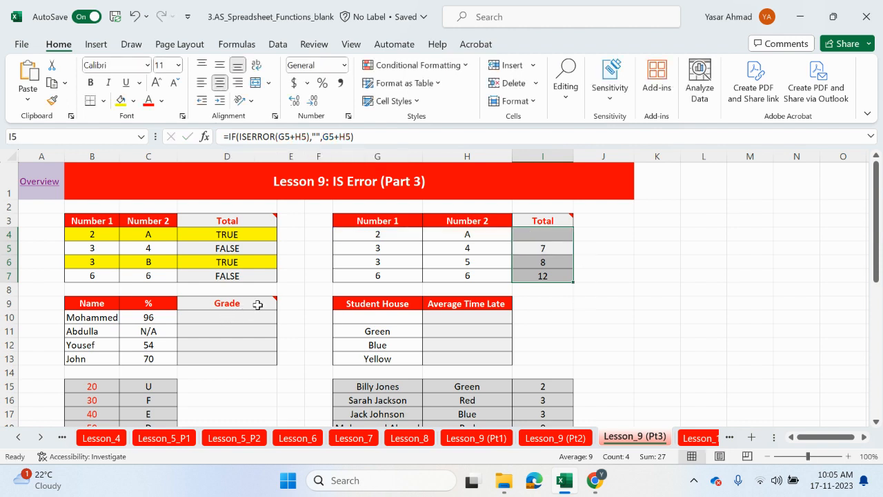
# Start a formula in Grade cell D10 with a VLOOKUP nested inside ISERROR.
pyautogui.moveTo(257, 304)
pyautogui.moveTo(880, 272); pyautogui.dragTo(881, 294)
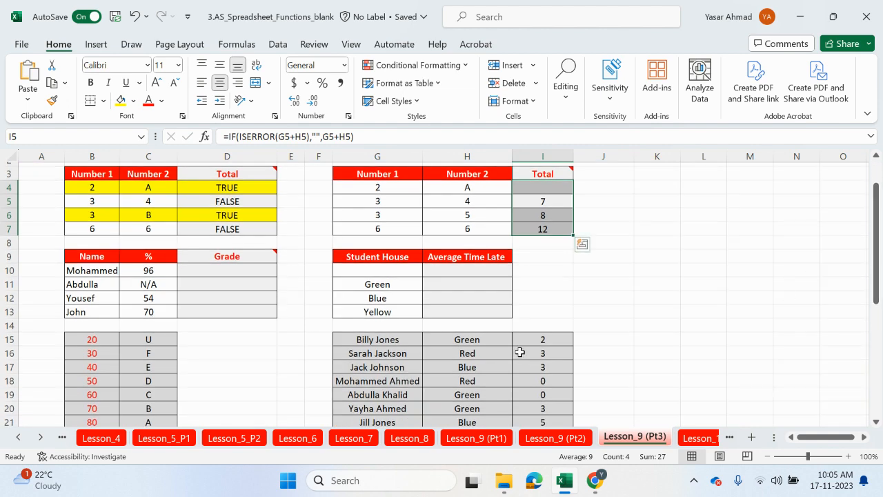
pyautogui.click(261, 274)
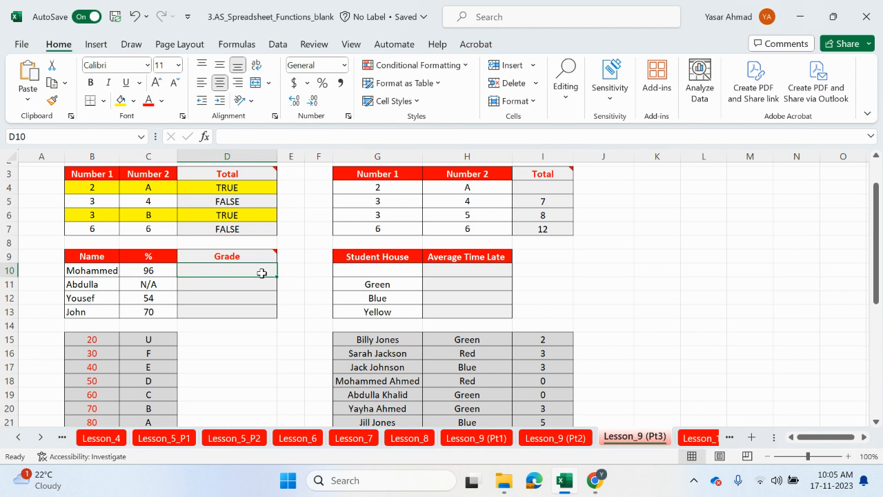
pyautogui.write('i=')
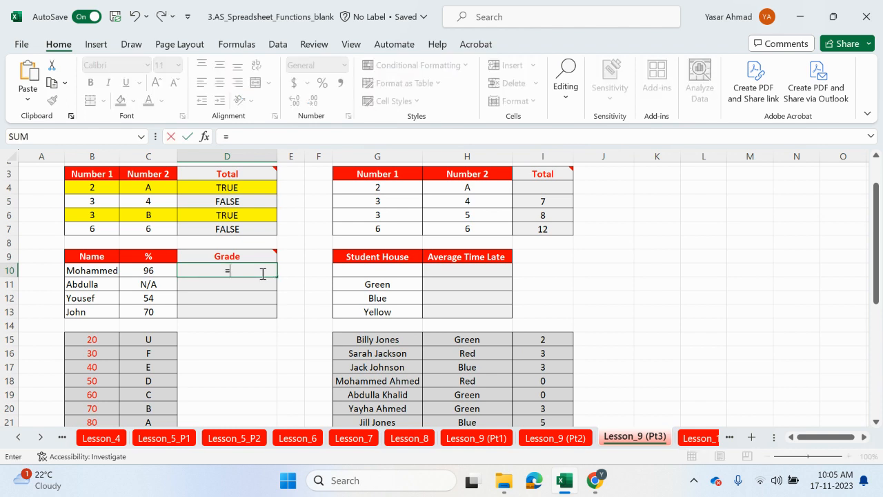
pyautogui.write('ise')
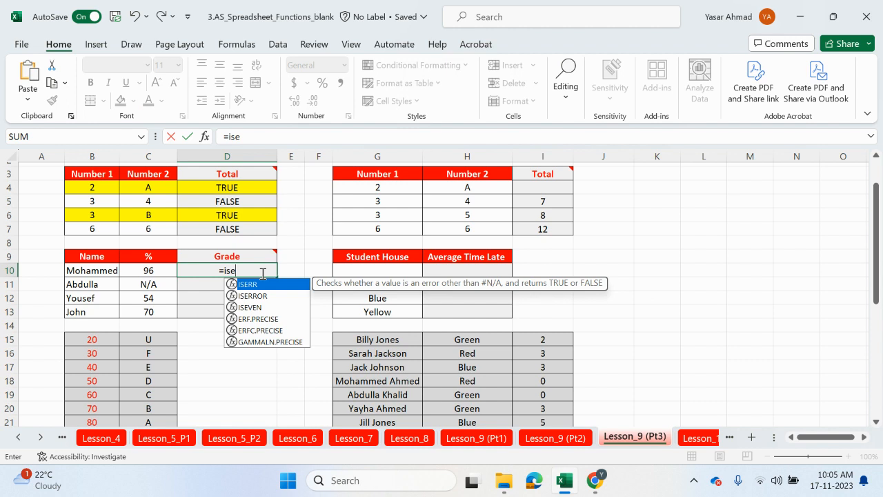
pyautogui.doubleClick(266, 295)
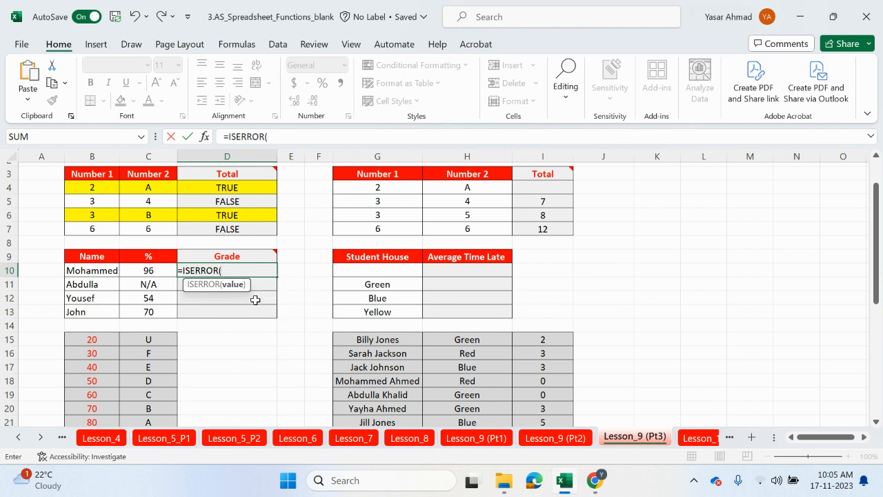
pyautogui.write('vlo')
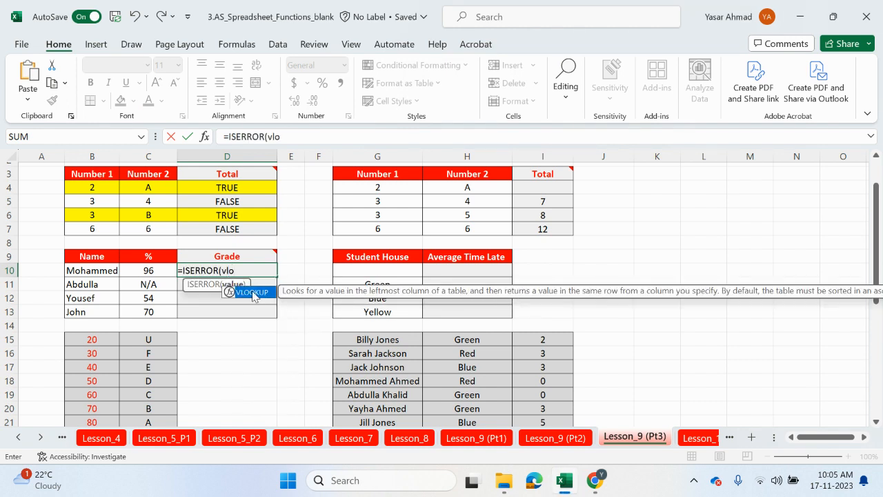
pyautogui.doubleClick(252, 293)
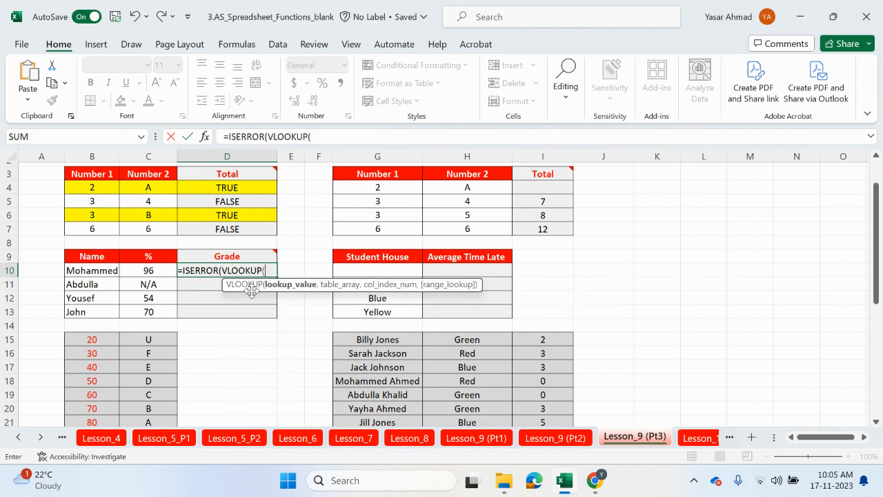
# Fill in the VLOOKUP with C10 as lookup value, $B$15:$C$22 as table array, column index 2 and TRUE for approximate match.
pyautogui.click(159, 275)
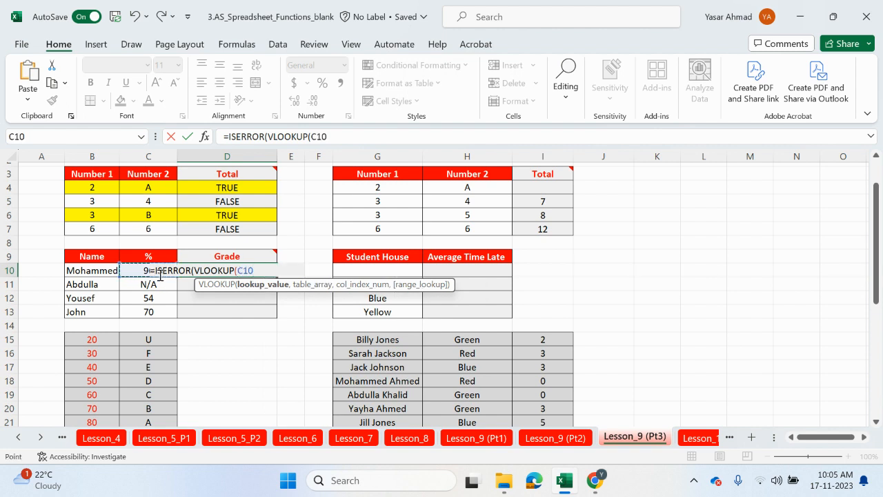
pyautogui.write(',')
pyautogui.moveTo(98, 341); pyautogui.dragTo(145, 416)
pyautogui.press('F4')
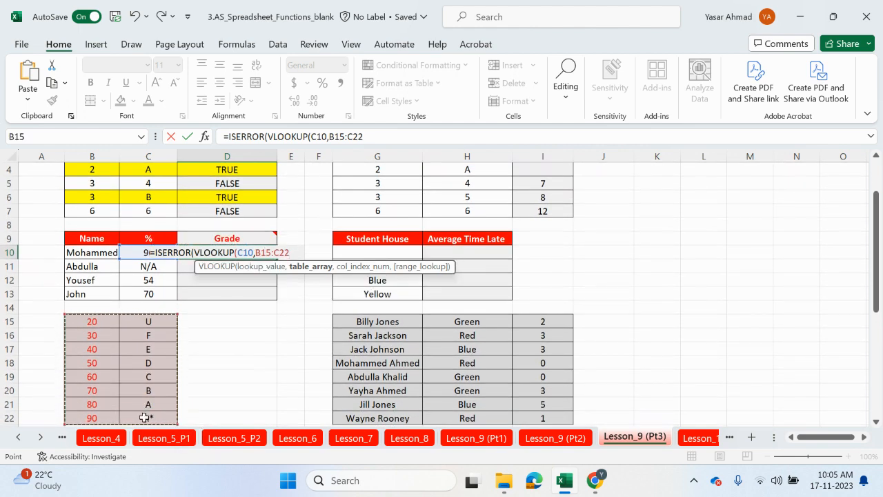
pyautogui.write(',2')
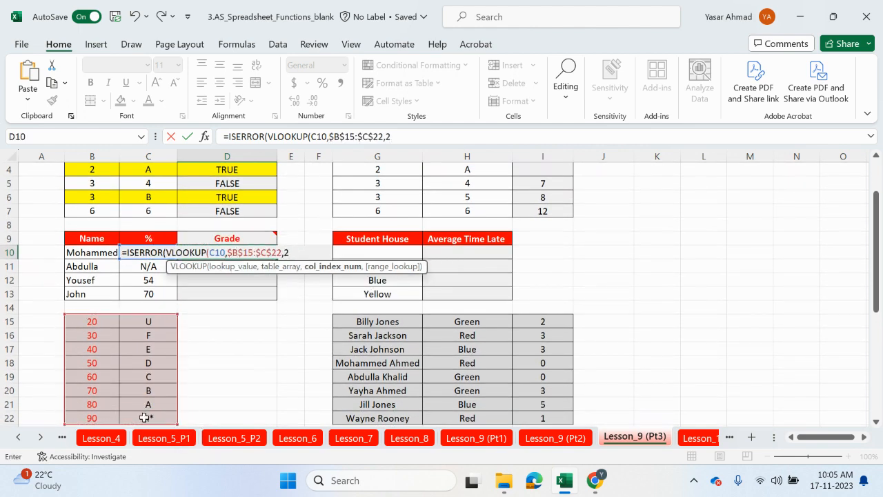
pyautogui.write(',')
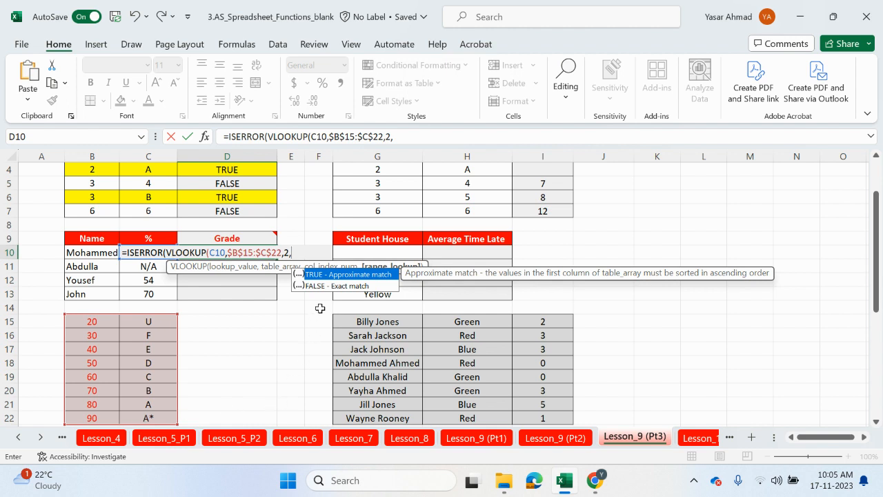
pyautogui.doubleClick(345, 274)
pyautogui.write(')')
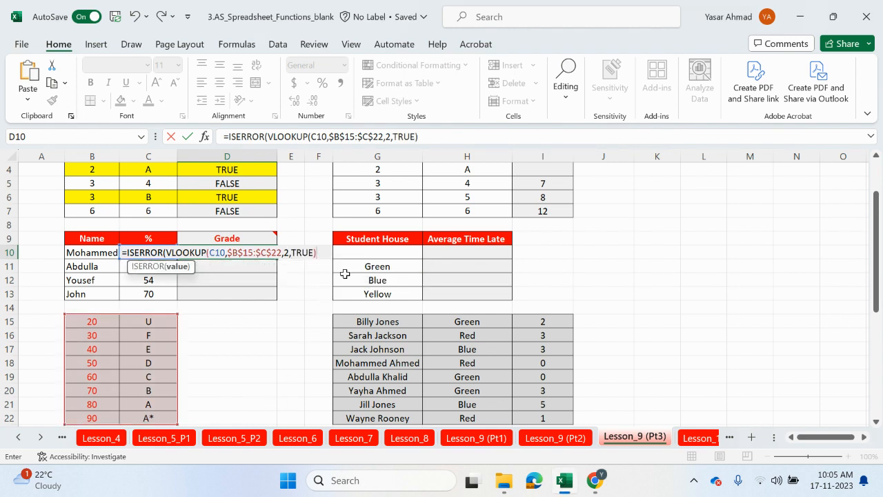
# Enter the ISERROR formula in D10, accepting the closing-parenthesis correction, and copy it down to D13.
pyautogui.press('Return')
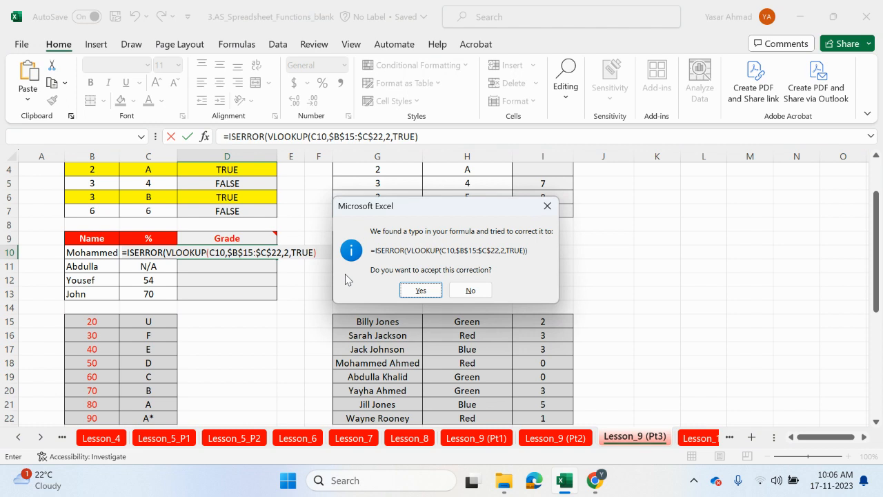
pyautogui.click(421, 291)
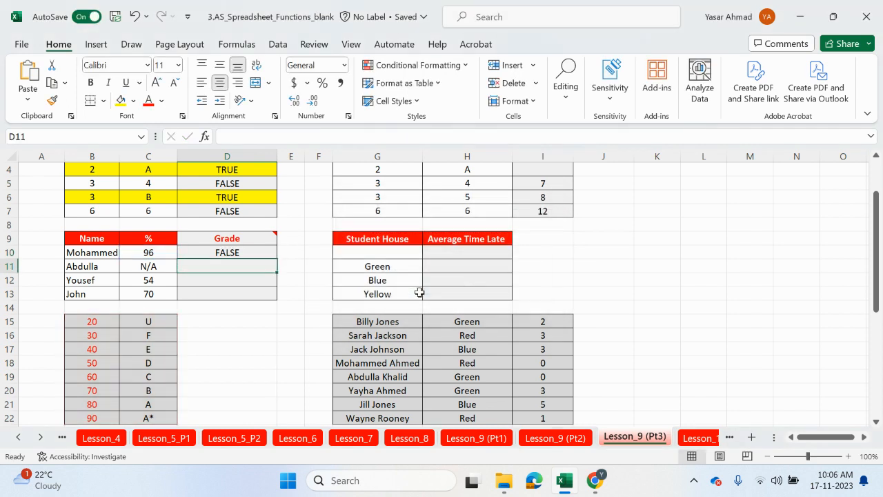
pyautogui.click(256, 253)
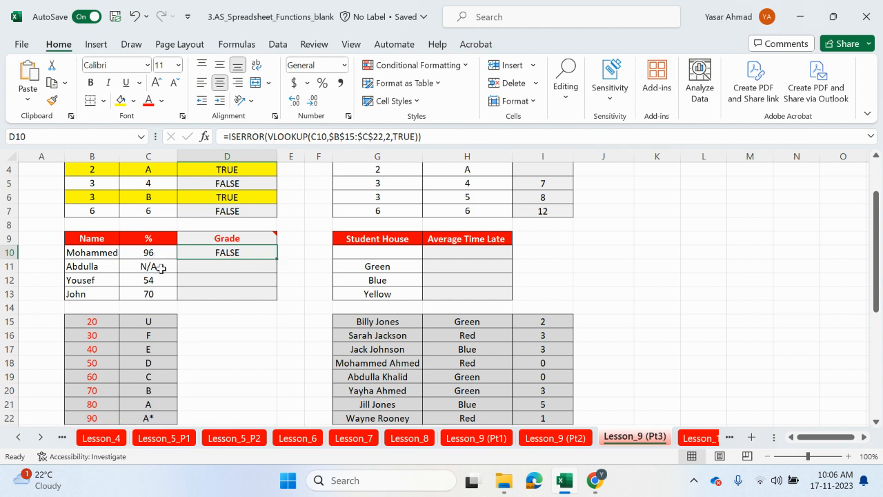
pyautogui.moveTo(276, 259); pyautogui.dragTo(274, 297)
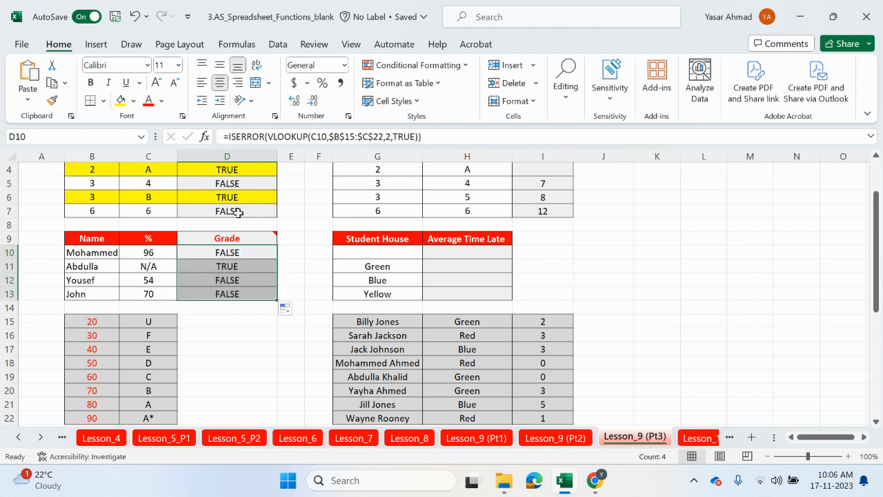
# Wrap the D10 formula in IF, using the ISERROR expression as the logical test and "" as the value if true.
pyautogui.click(229, 136)
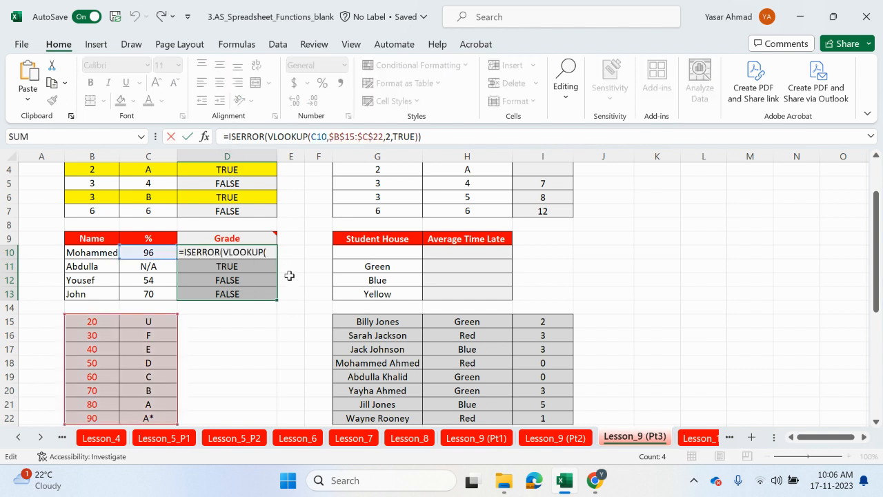
pyautogui.write('if')
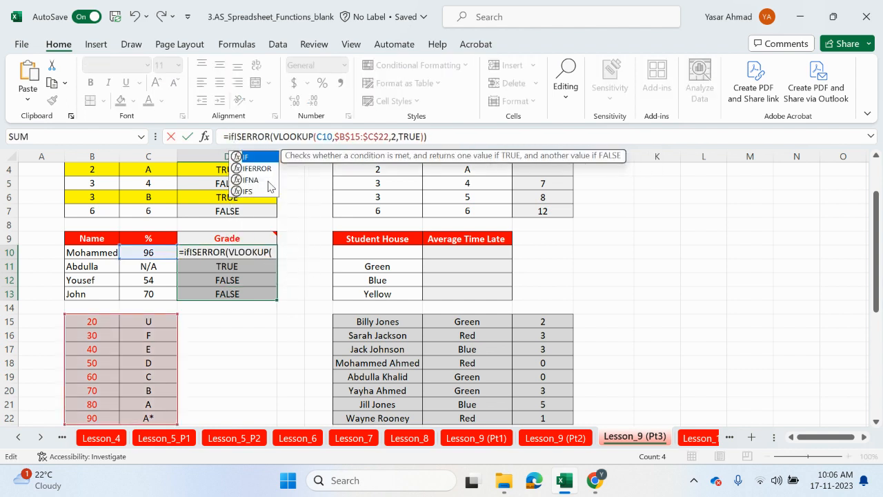
pyautogui.doubleClick(238, 157)
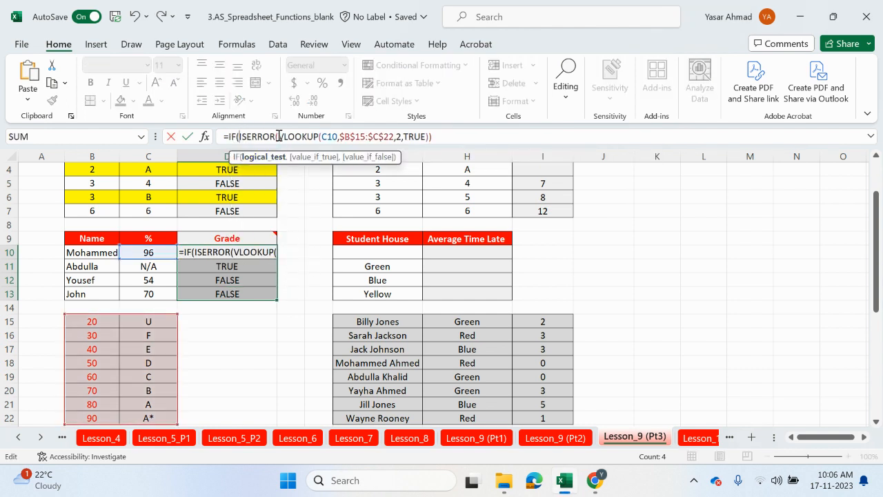
pyautogui.click(441, 137)
pyautogui.write(',')
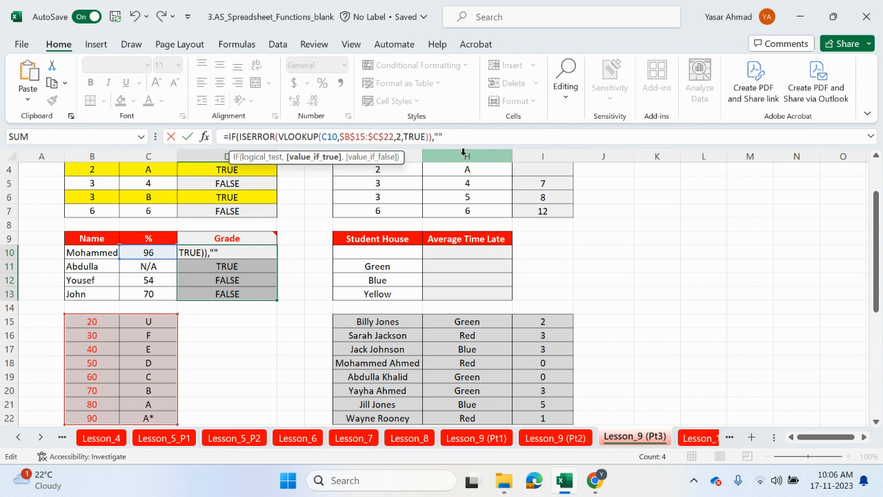
pyautogui.write(',')
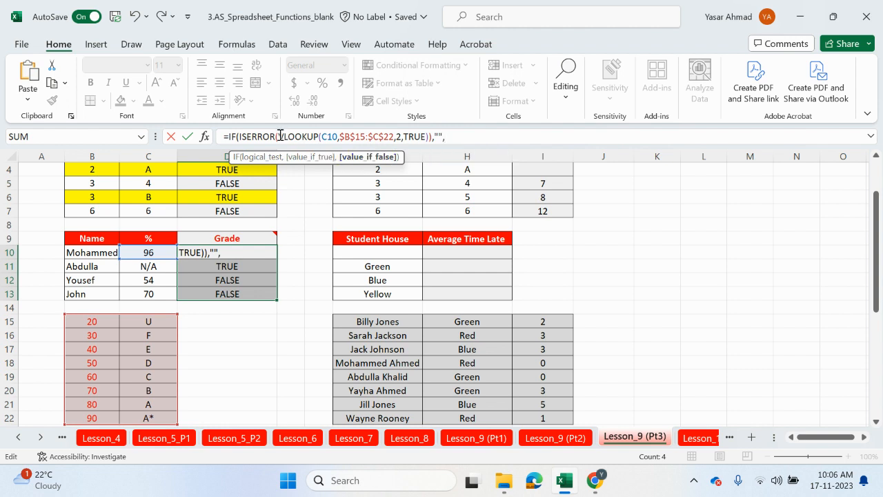
# Reuse VLOOKUP(C10,$B$15:$C$22,2,TRUE) from the logical test as the value if false and close the IF formula.
pyautogui.moveTo(280, 136); pyautogui.dragTo(428, 136)
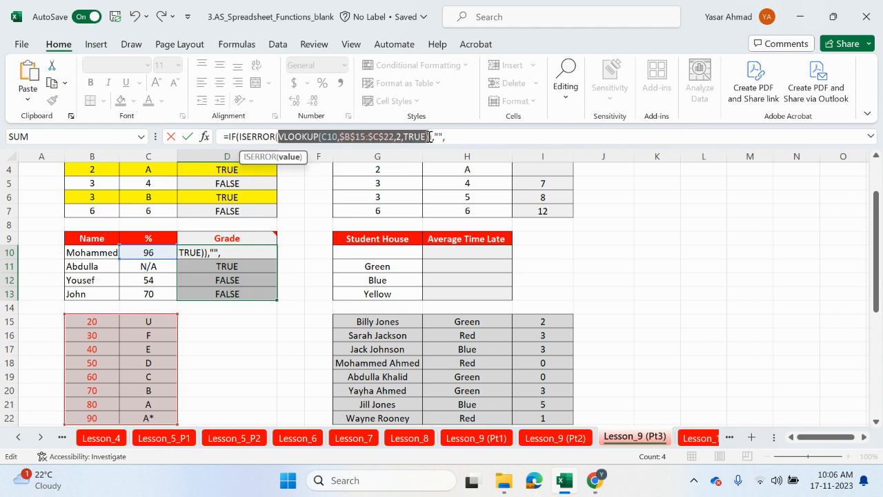
pyautogui.click(465, 140)
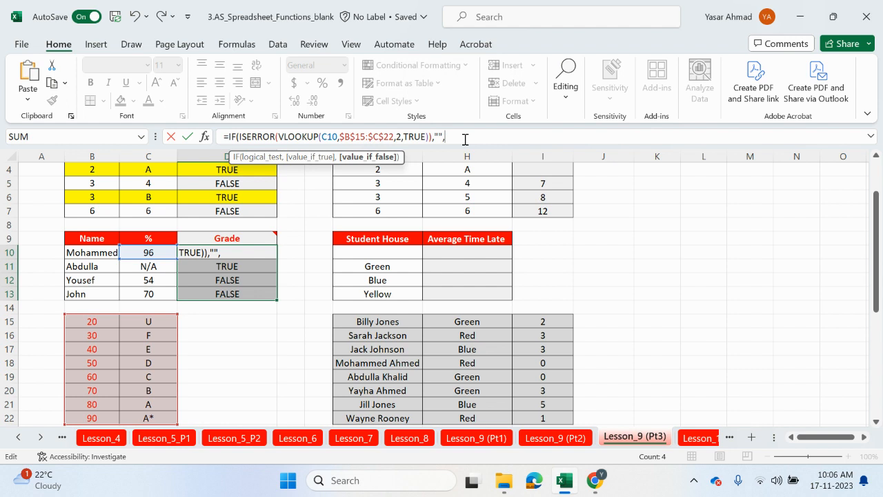
pyautogui.write('VLOOKUP(C10,$B$15:$C$22,2,TRUE)')
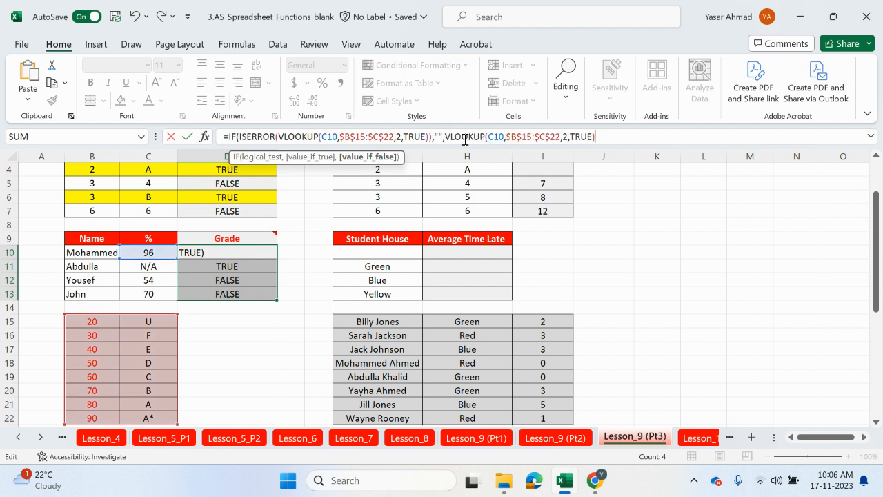
pyautogui.write(')')
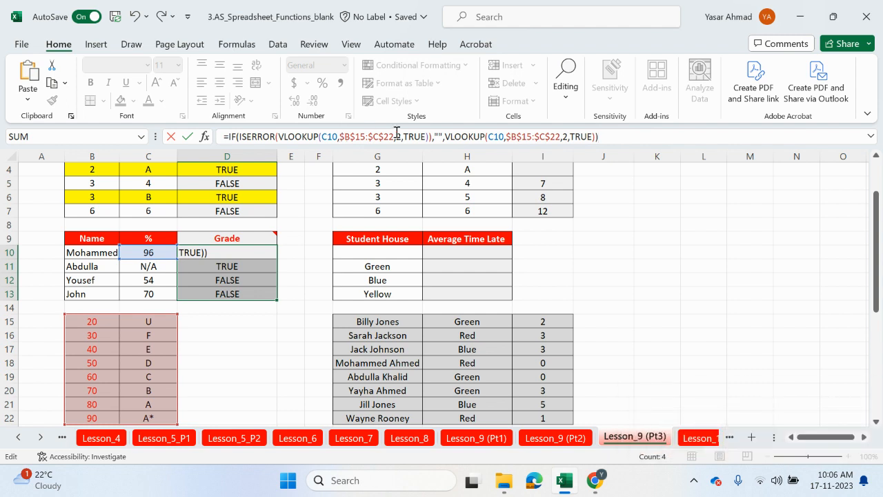
# Review and enter the completed IF formula in D10, and copy it down to D13.
pyautogui.click(442, 138)
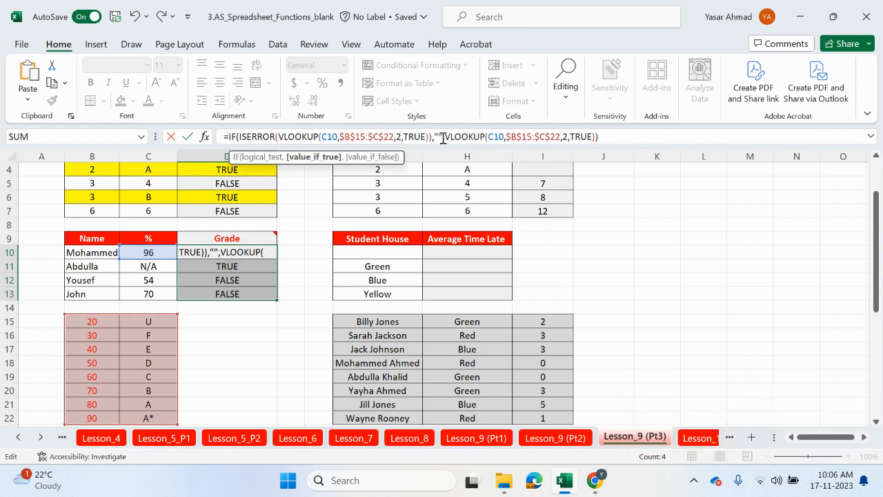
pyautogui.write(',')
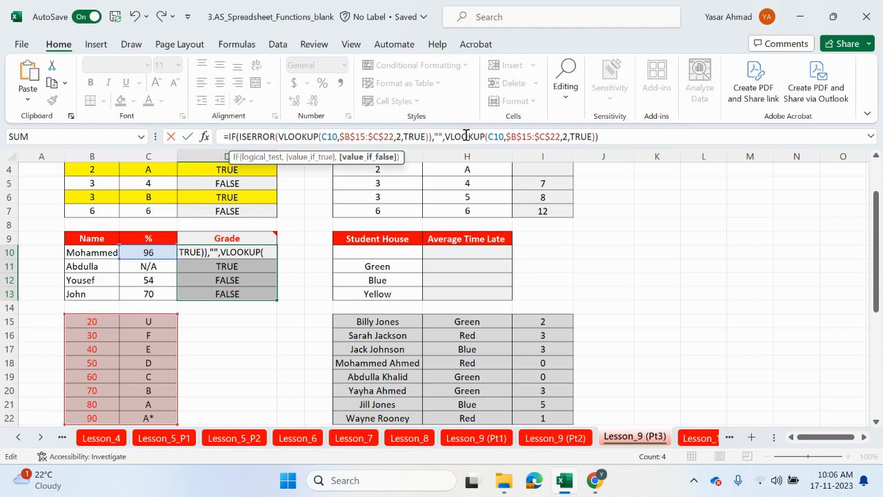
pyautogui.click(467, 136)
pyautogui.click(626, 136)
pyautogui.press('Return')
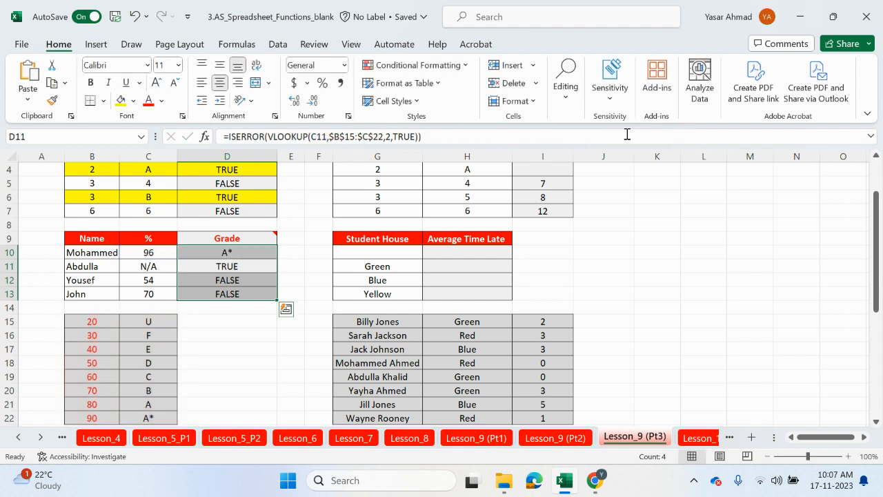
pyautogui.click(272, 252)
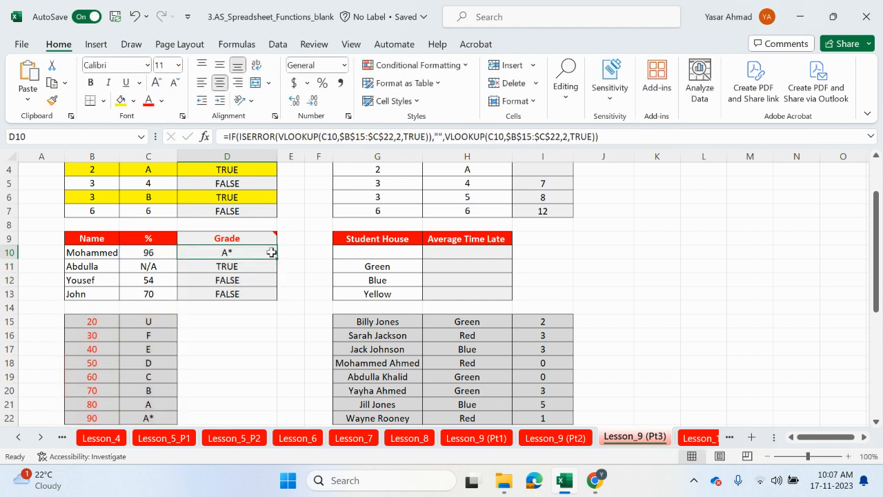
pyautogui.moveTo(277, 259); pyautogui.dragTo(275, 299)
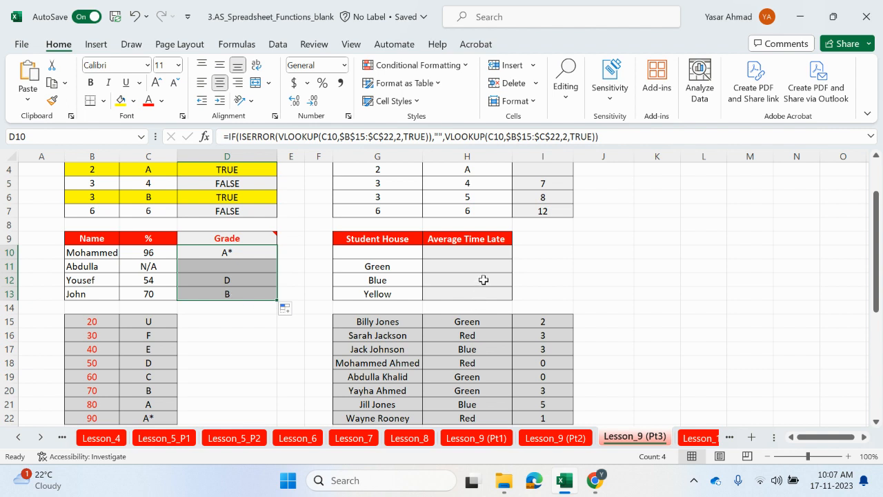
# Examine the student, house and late-time data in G15:I22 that feeds the Average Time Late table.
pyautogui.click(481, 251)
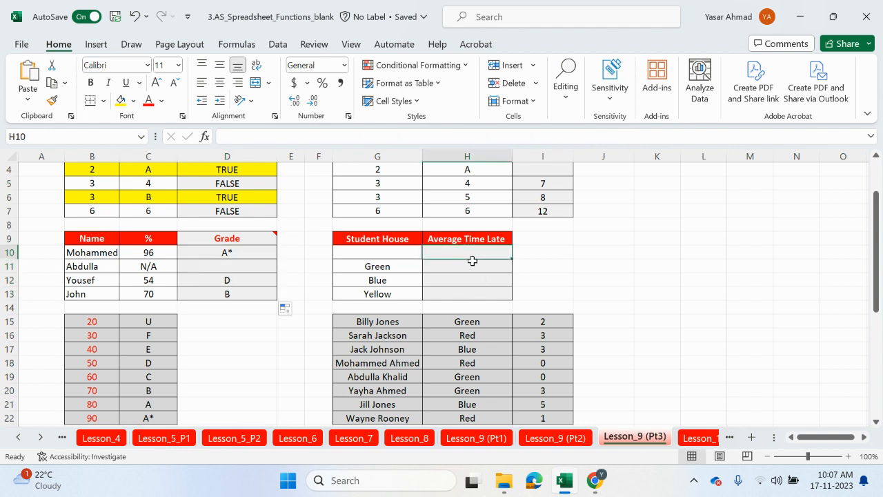
pyautogui.click(466, 324)
pyautogui.moveTo(467, 332); pyautogui.dragTo(467, 418)
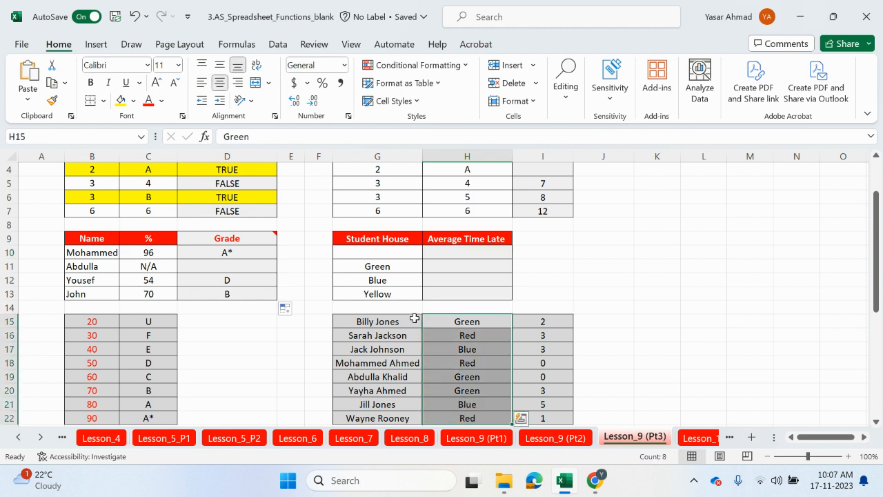
pyautogui.moveTo(391, 321); pyautogui.dragTo(446, 323)
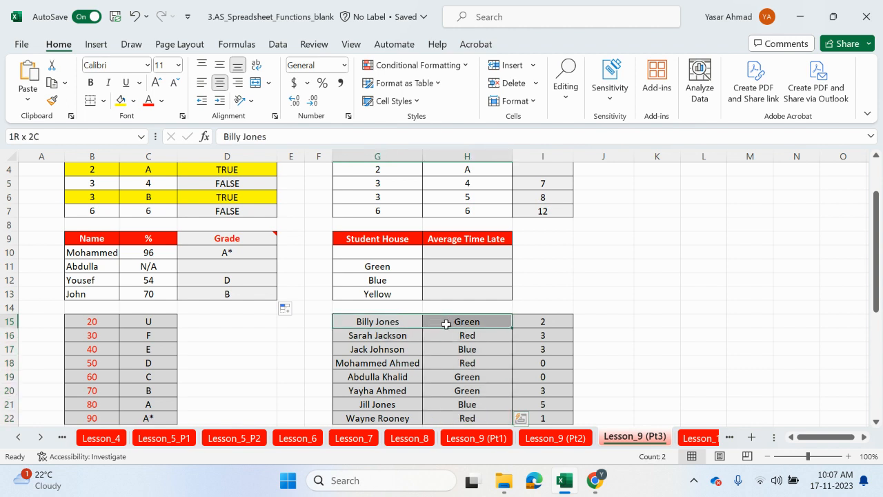
pyautogui.click(543, 321)
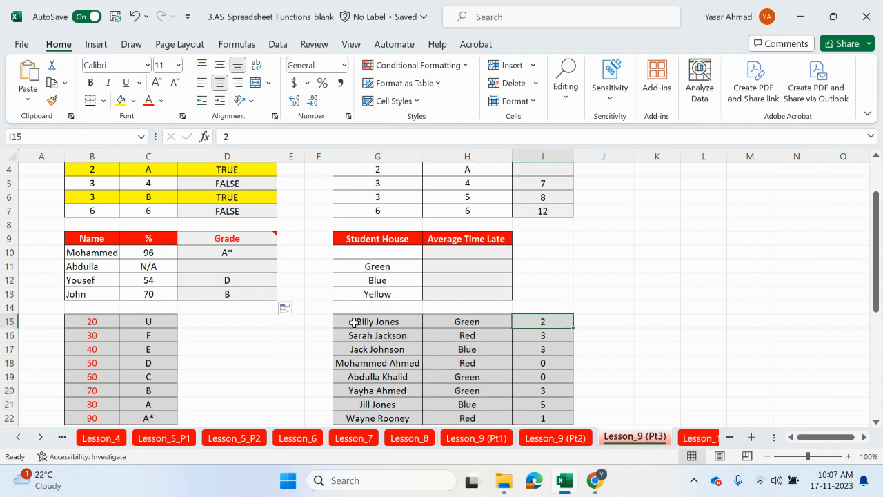
pyautogui.moveTo(359, 335); pyautogui.dragTo(465, 337)
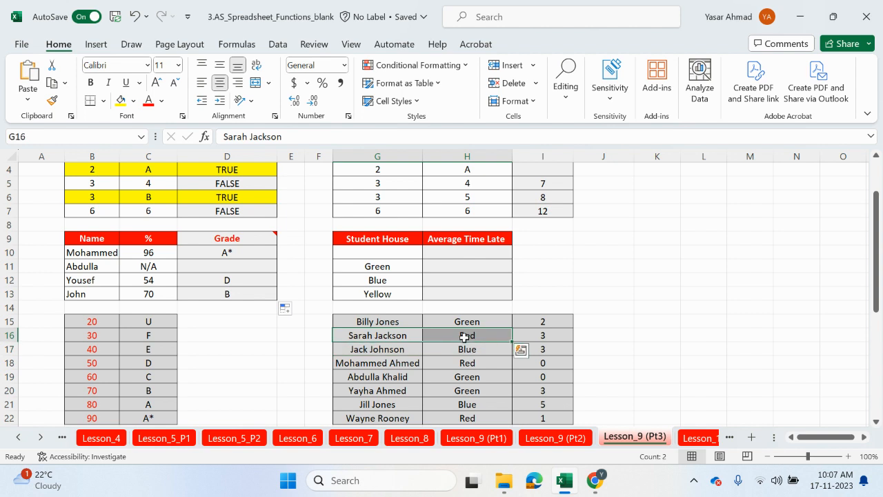
pyautogui.click(552, 336)
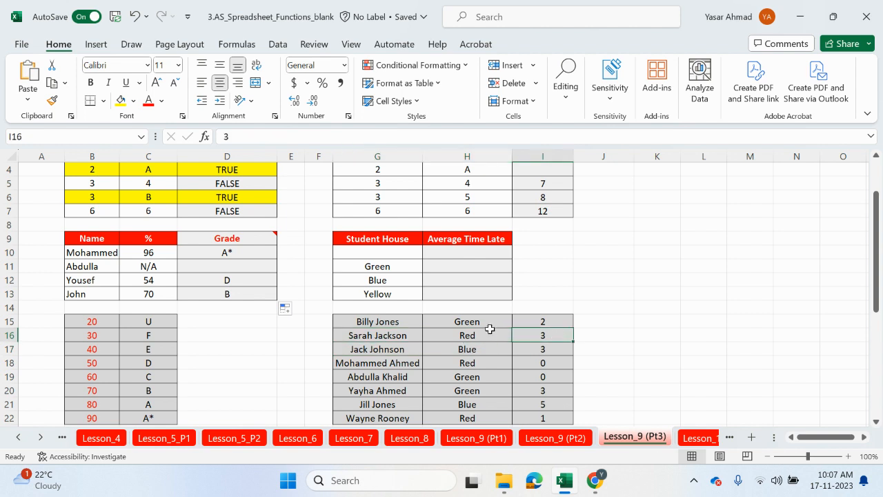
pyautogui.moveTo(486, 321); pyautogui.dragTo(480, 427)
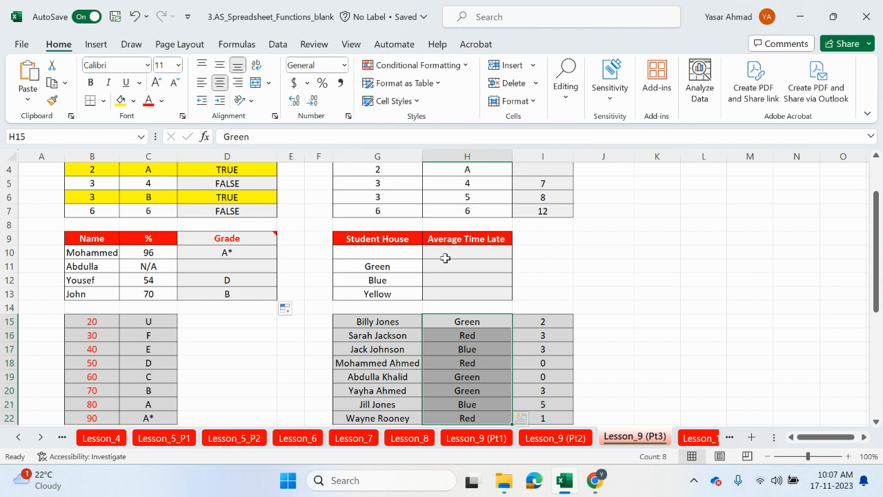
# Start an AVERAGEIF formula in H10 with the absolute house range $H$15:$H$22 as its range.
pyautogui.click(445, 258)
pyautogui.write('=aver')
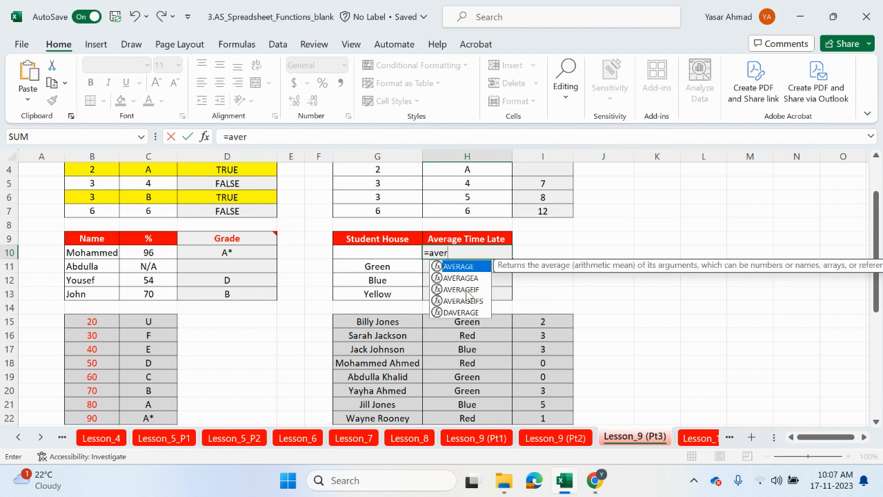
pyautogui.doubleClick(466, 289)
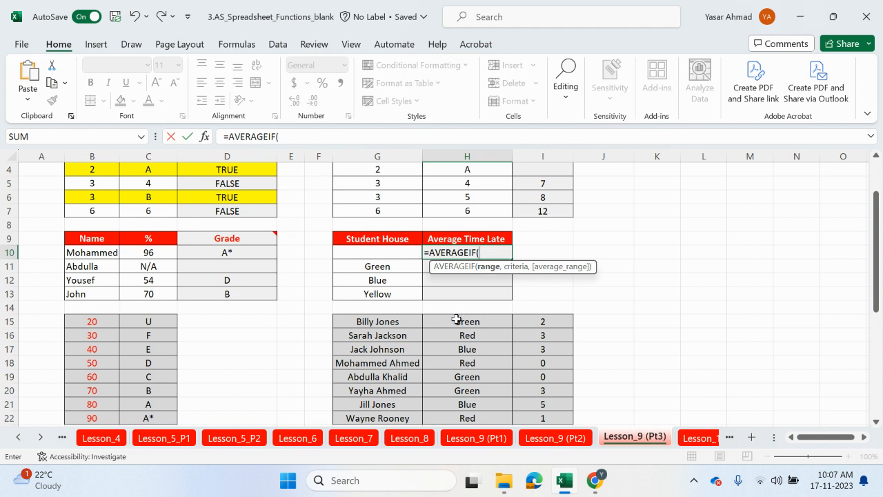
pyautogui.moveTo(454, 325); pyautogui.dragTo(452, 390)
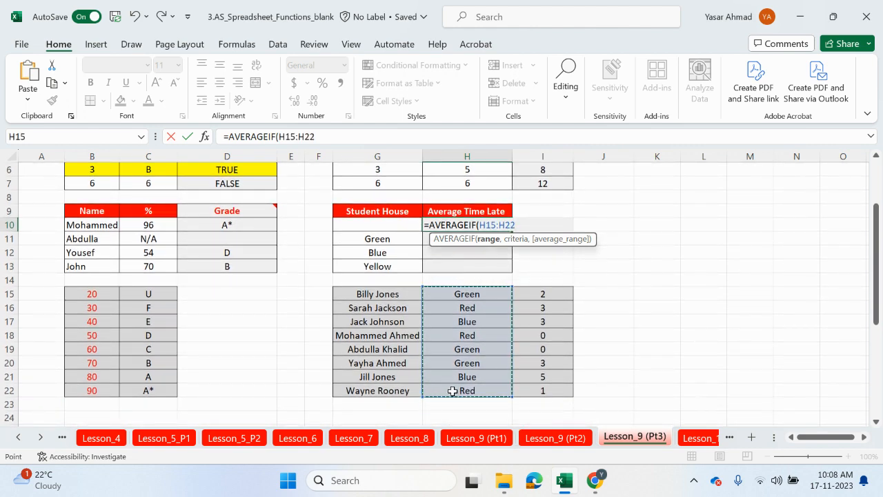
pyautogui.press('F4')
pyautogui.write(',')
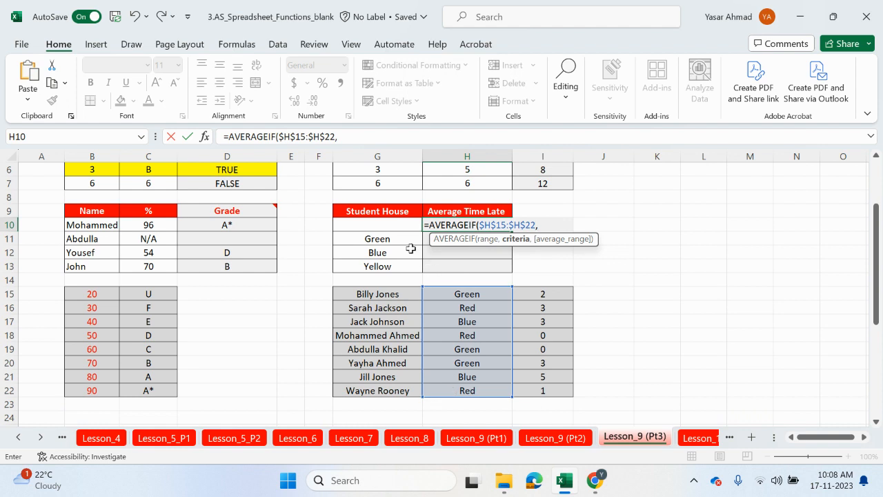
# Complete the AVERAGEIF formula with criteria G10 and average range I15:I22, and copy it from H10 down to H13.
pyautogui.click(390, 224)
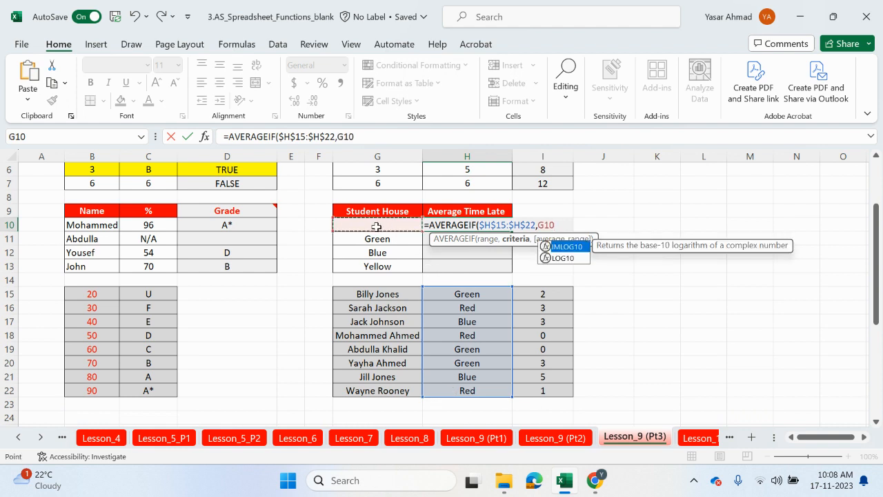
pyautogui.write(',')
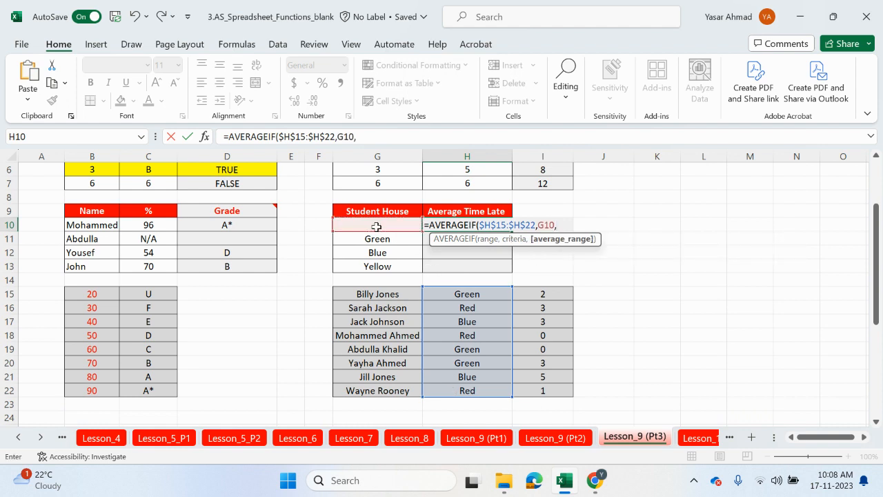
pyautogui.moveTo(554, 292); pyautogui.dragTo(554, 400)
pyautogui.write(')')
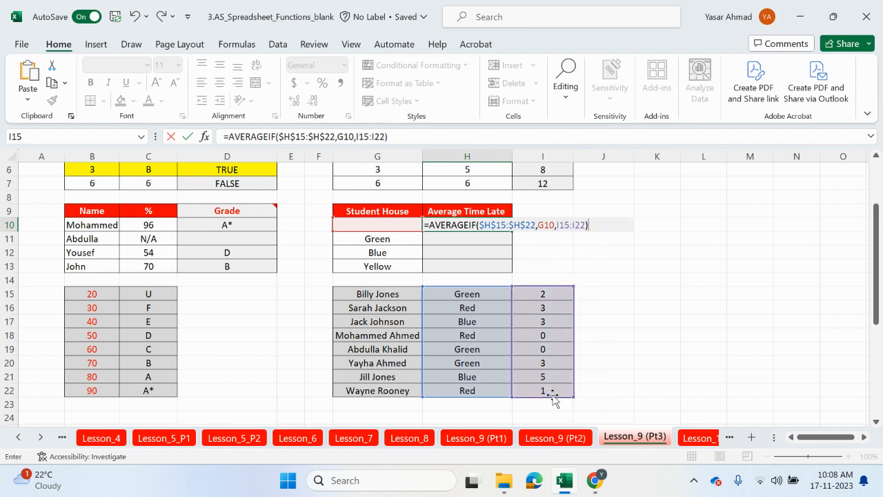
pyautogui.press('Return')
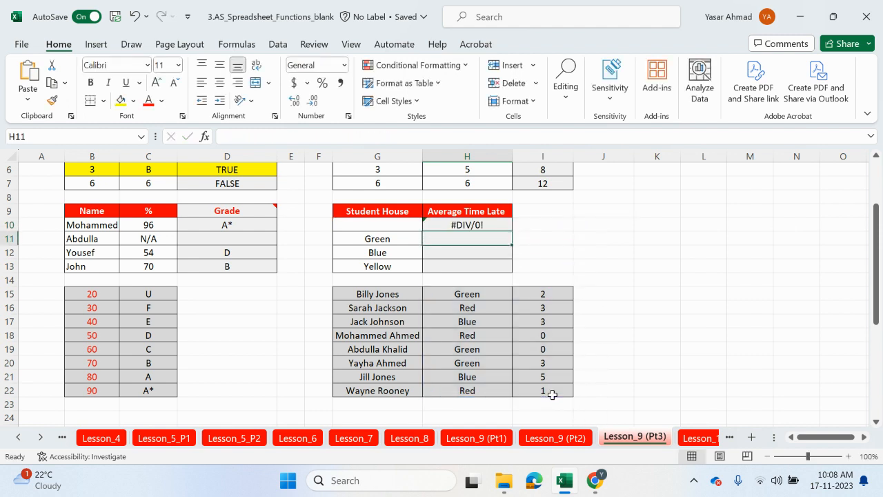
pyautogui.click(494, 222)
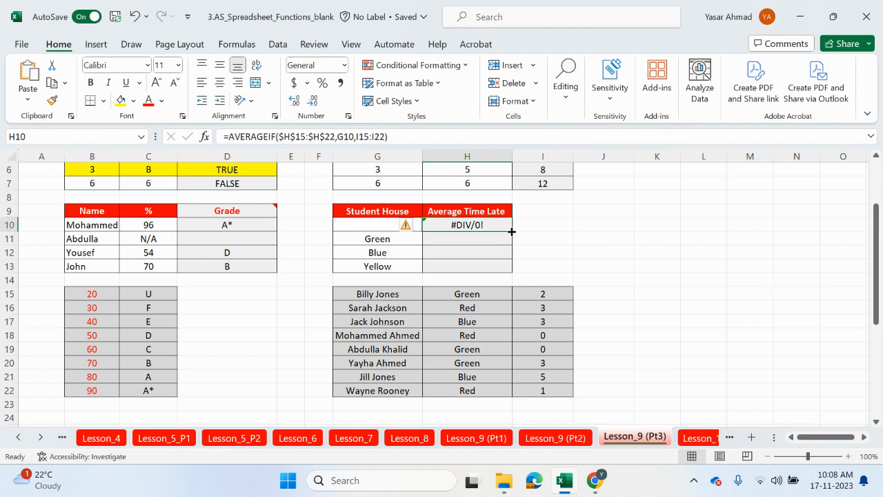
pyautogui.moveTo(511, 232); pyautogui.dragTo(510, 273)
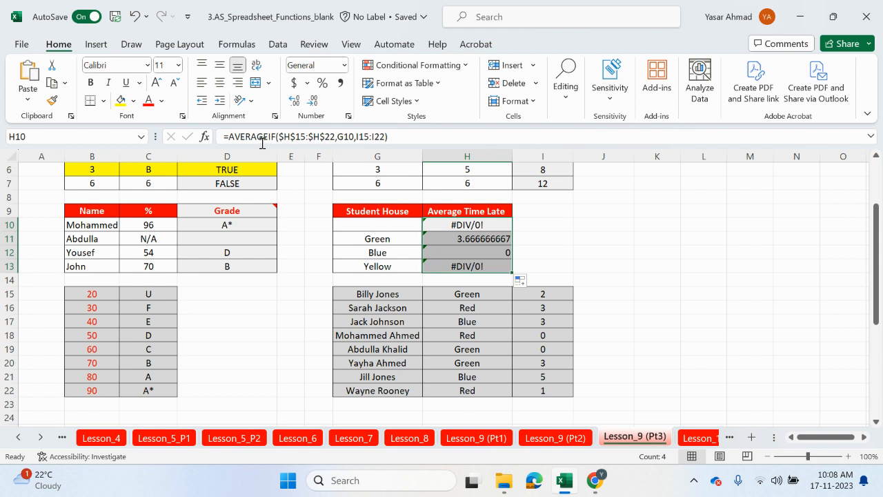
# Wrap the AVERAGEIF formula in H10 in ISERROR and copy it down to H13.
pyautogui.click(231, 138)
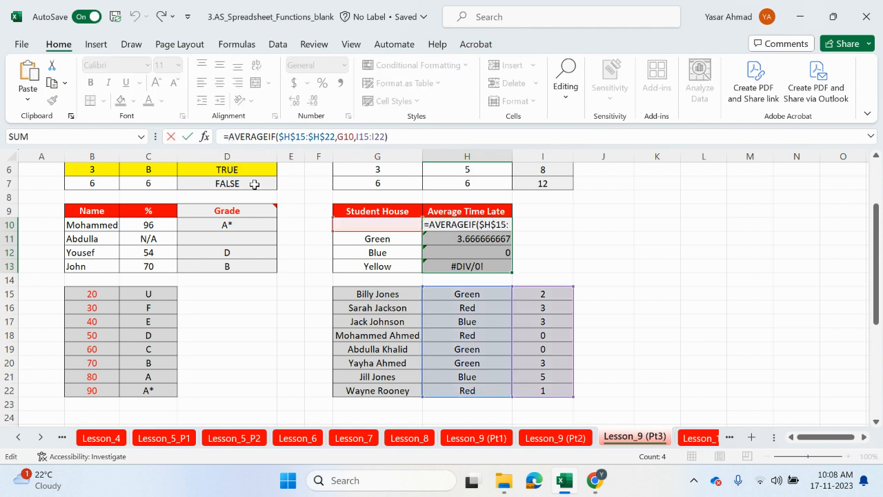
pyautogui.write('is')
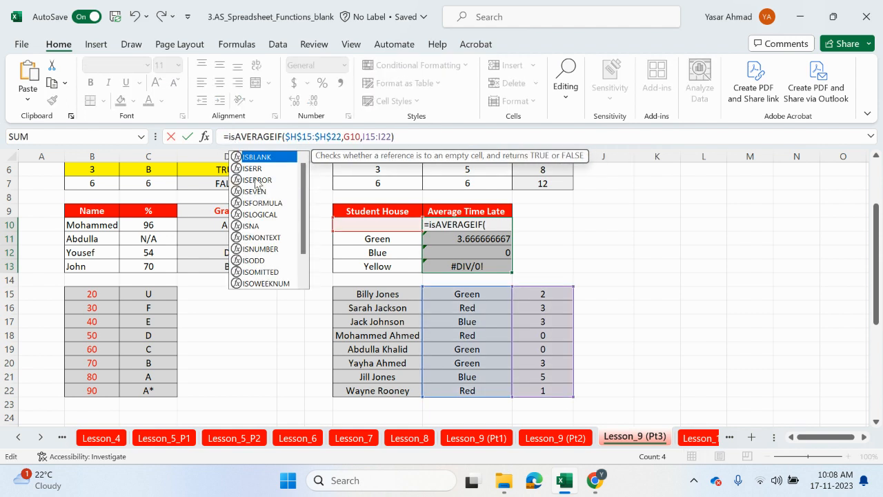
pyautogui.doubleClick(256, 180)
pyautogui.click(441, 137)
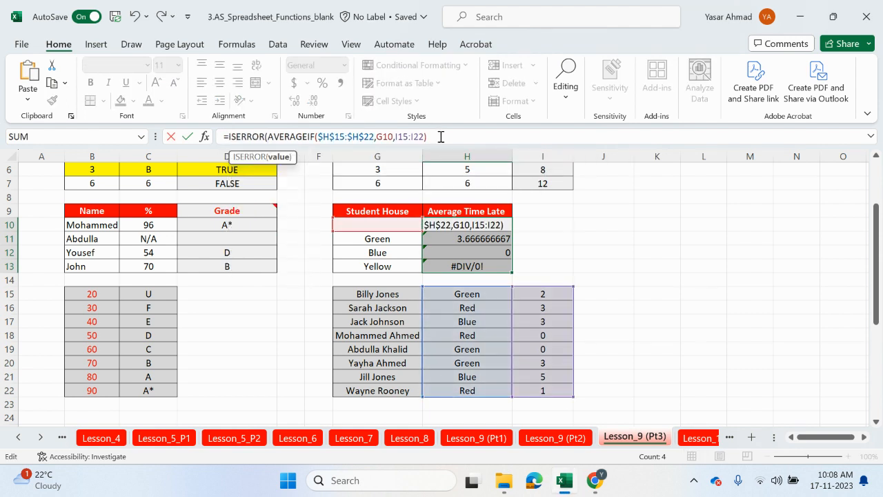
pyautogui.write(')')
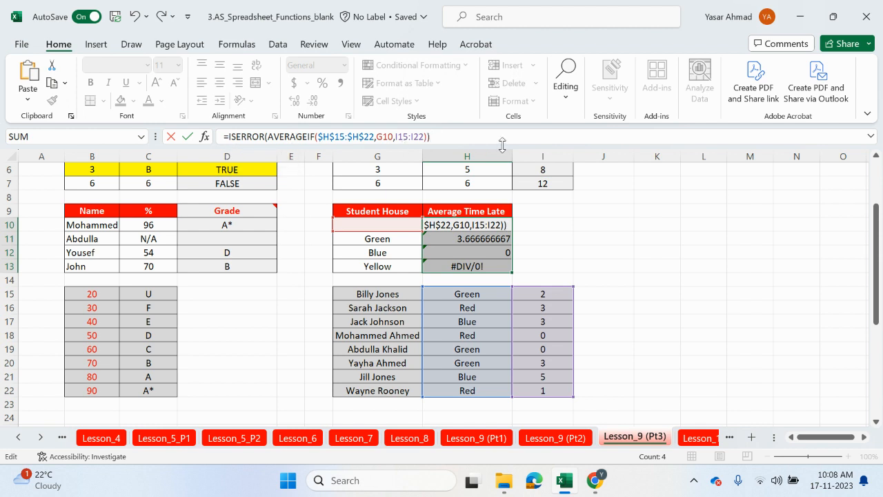
pyautogui.press('Return')
pyautogui.click(495, 225)
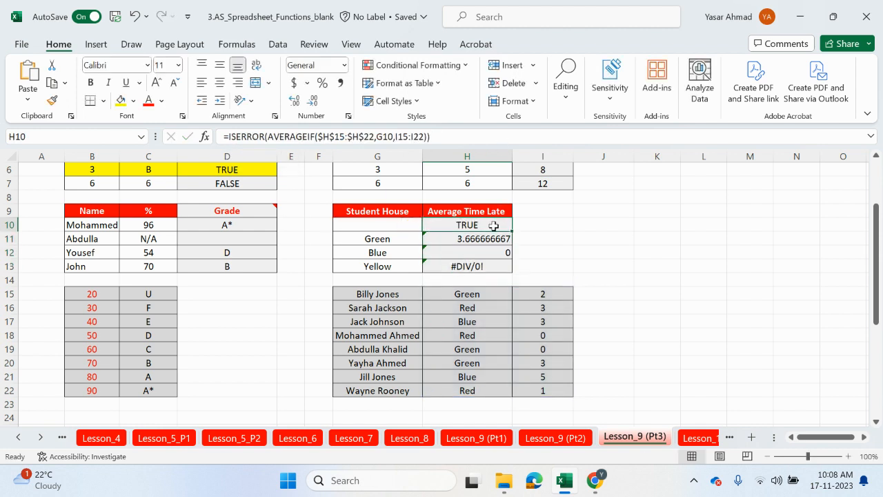
pyautogui.moveTo(508, 267); pyautogui.dragTo(509, 275)
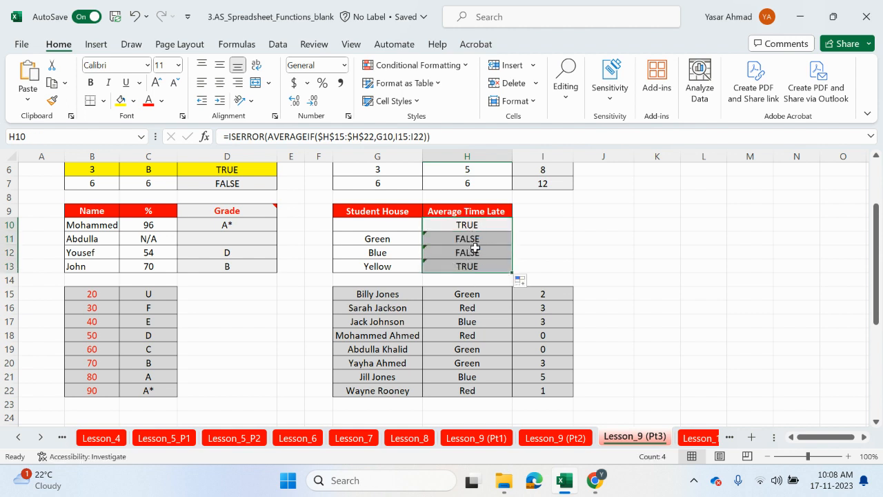
# Wrap the H10 formula in IF, with the ISERROR expression as the logical test and "" as the value if true.
pyautogui.click(230, 138)
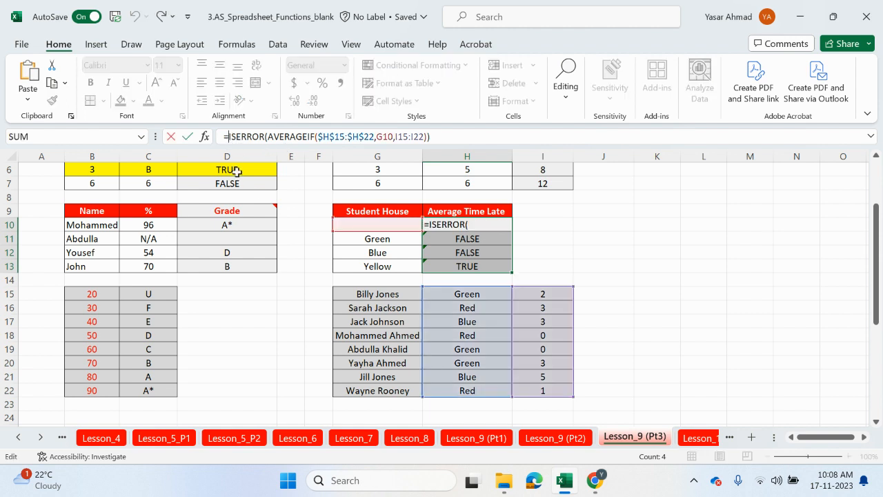
pyautogui.write('if')
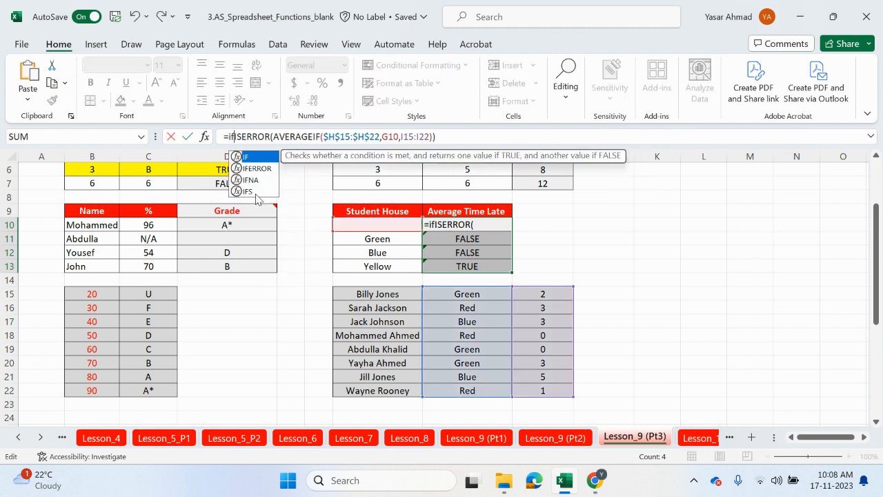
pyautogui.doubleClick(247, 158)
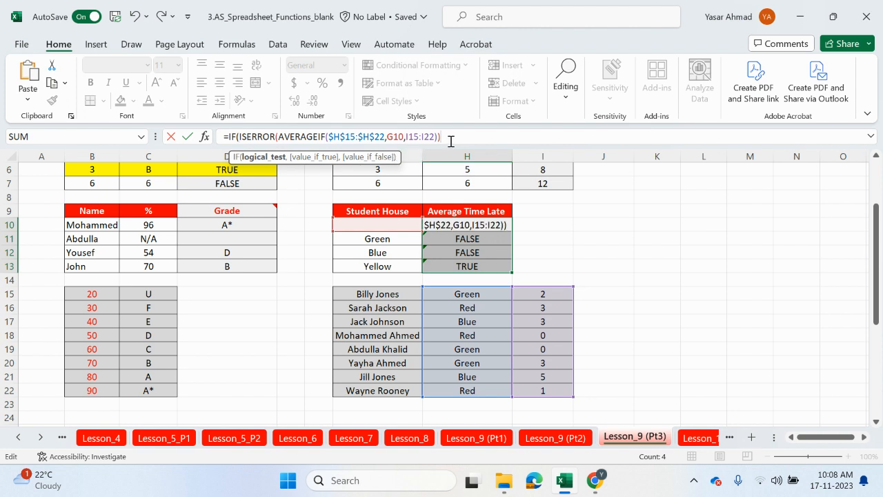
pyautogui.write(',')
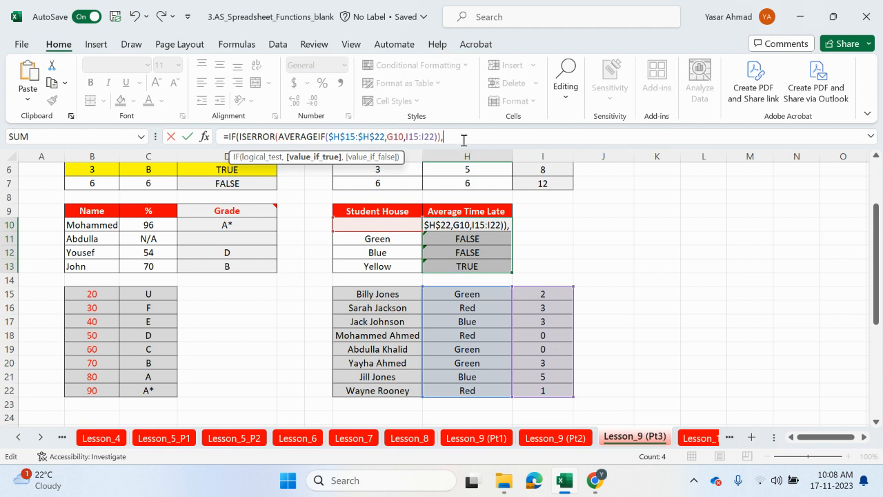
pyautogui.write('""')
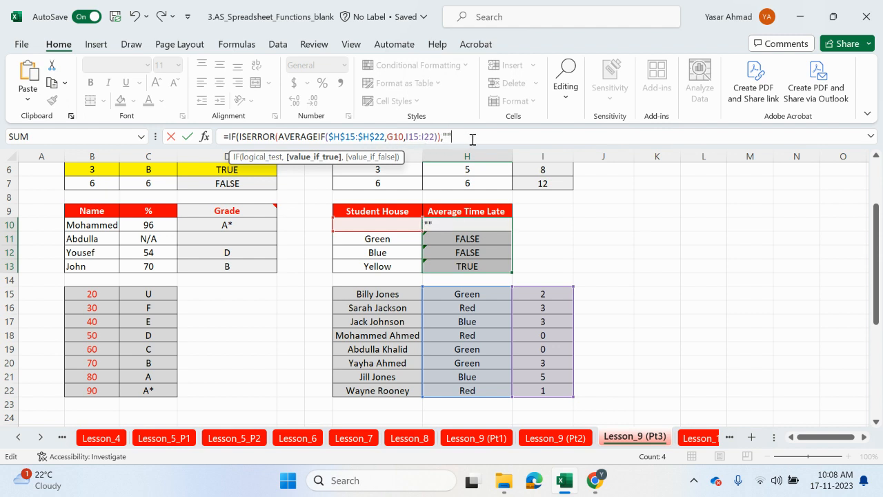
pyautogui.write(',')
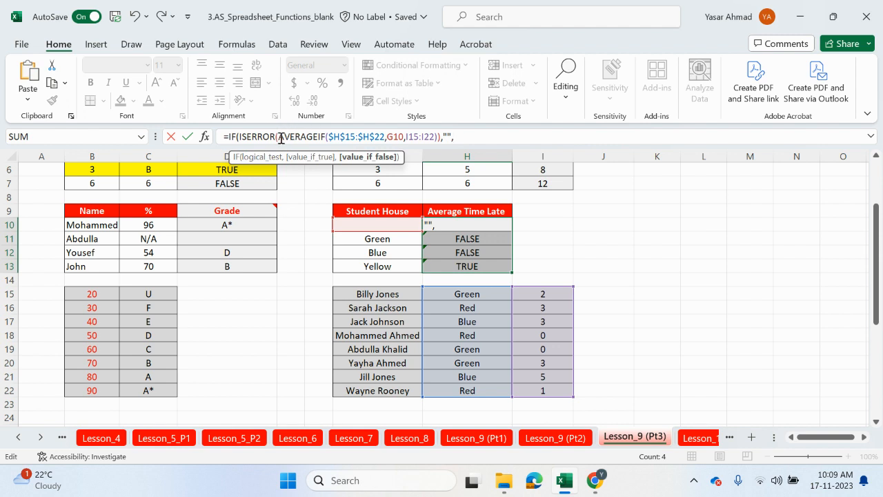
# Reuse AVERAGEIF($H$15:$H$22,G10,I15:I22) as the value if false, enter the IF formula in H10 and copy it down to H13.
pyautogui.moveTo(281, 138); pyautogui.dragTo(439, 139)
pyautogui.hotkey('ctrl', 'c')
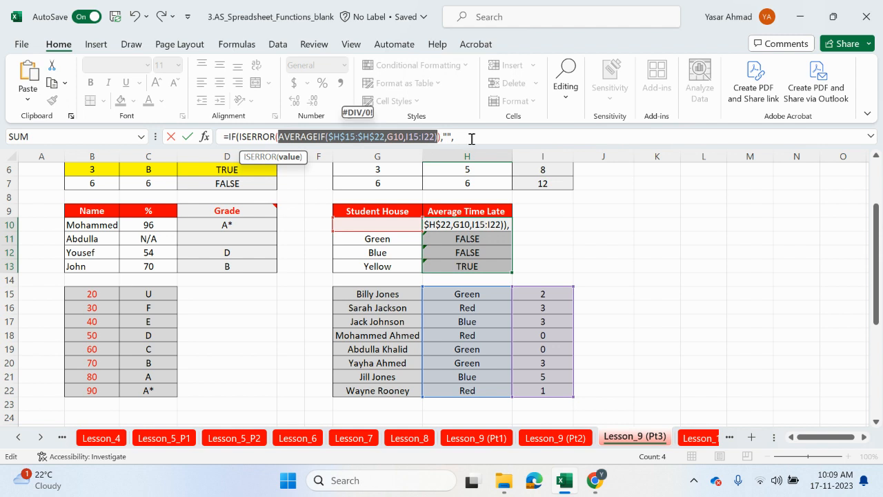
pyautogui.click(472, 139)
pyautogui.hotkey('ctrl', 'v')
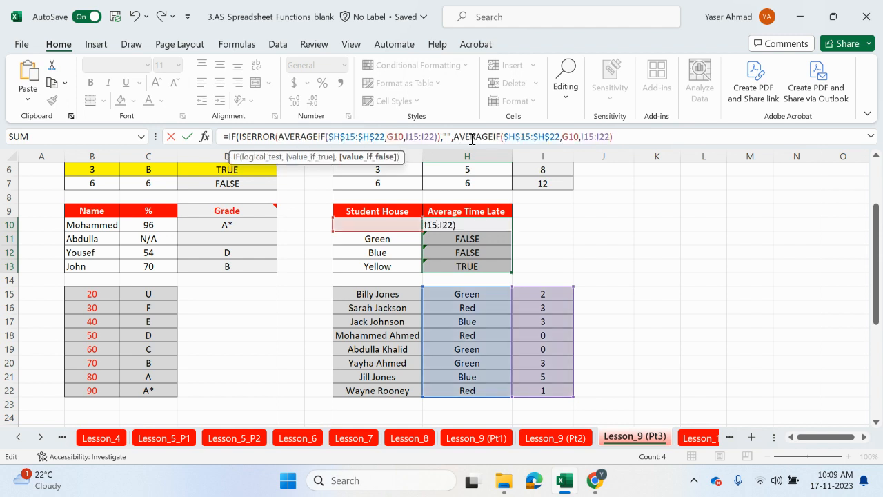
pyautogui.write(')')
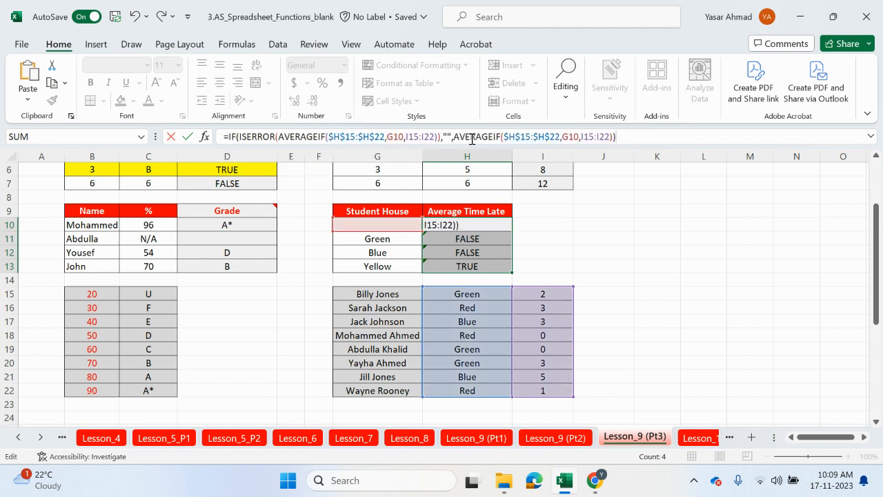
pyautogui.press('Return')
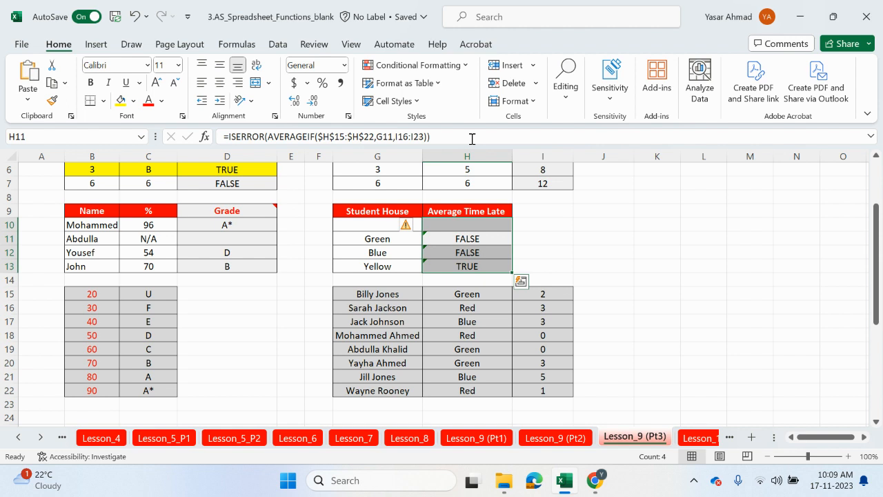
pyautogui.click(476, 222)
pyautogui.moveTo(510, 231); pyautogui.dragTo(508, 269)
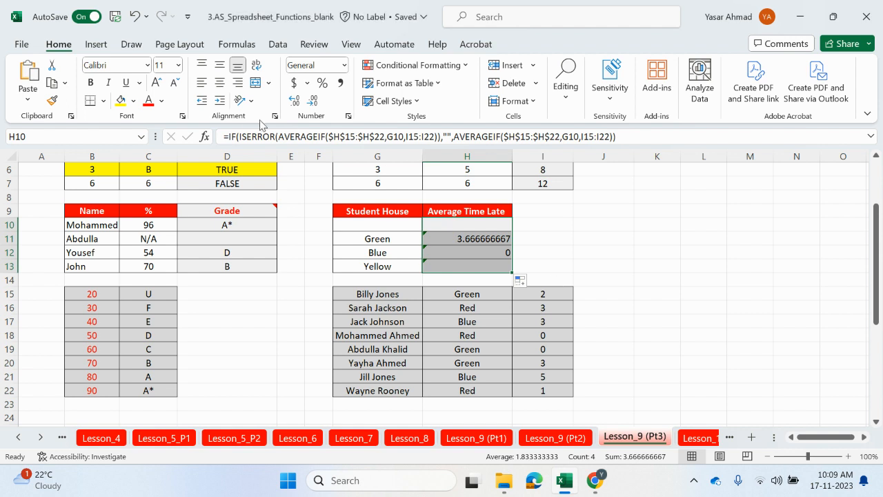
# Try to wrap the entire IF formula in H10 in ROUND with 2 as the number of digits.
pyautogui.click(228, 136)
pyautogui.write('round')
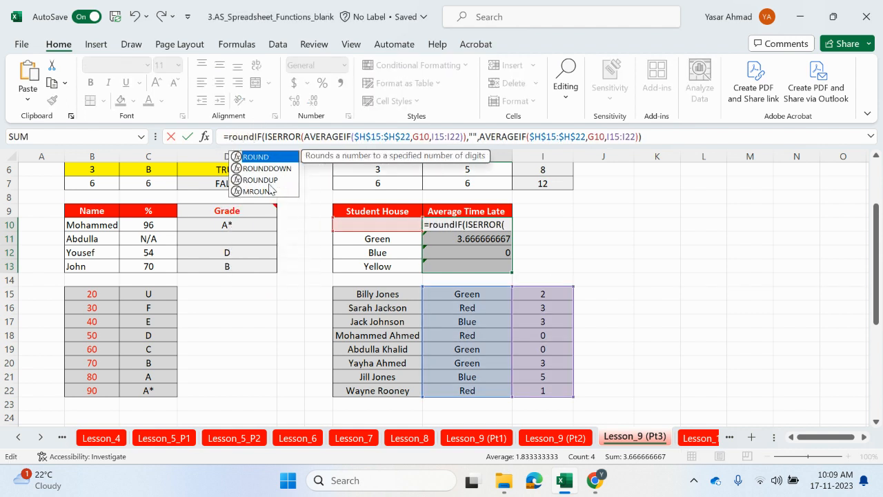
pyautogui.doubleClick(259, 158)
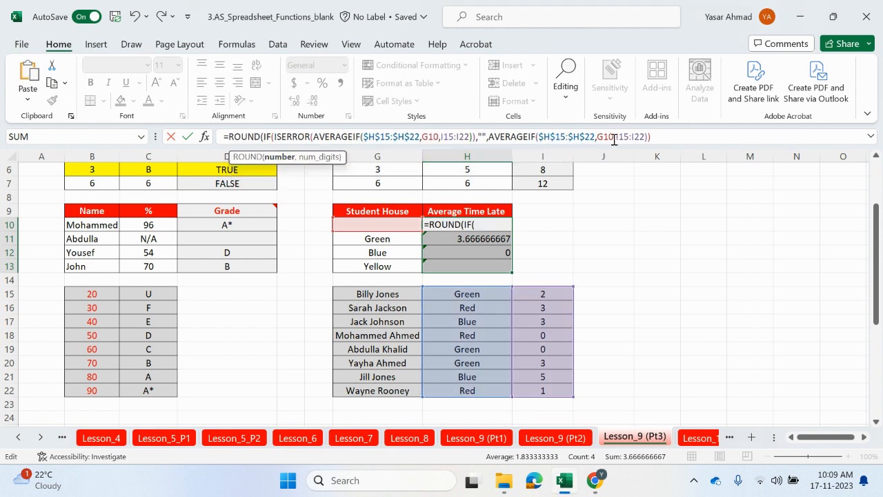
pyautogui.click(670, 136)
pyautogui.write(',2)')
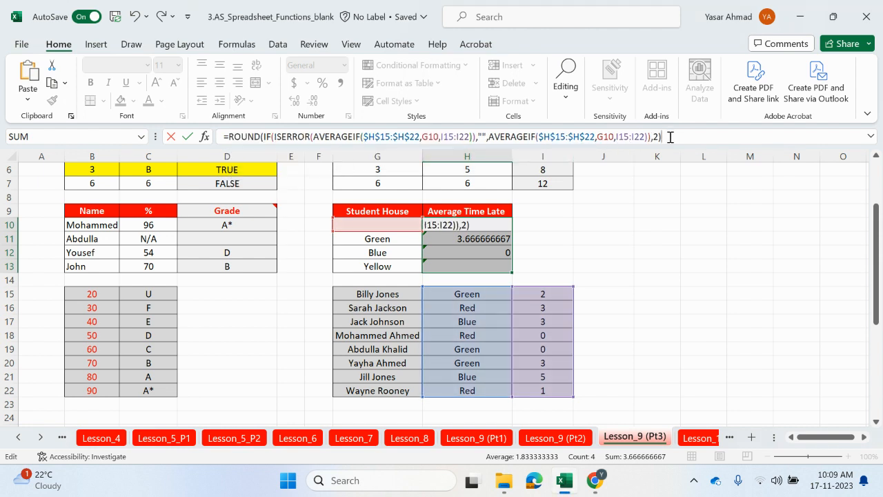
pyautogui.press('Return')
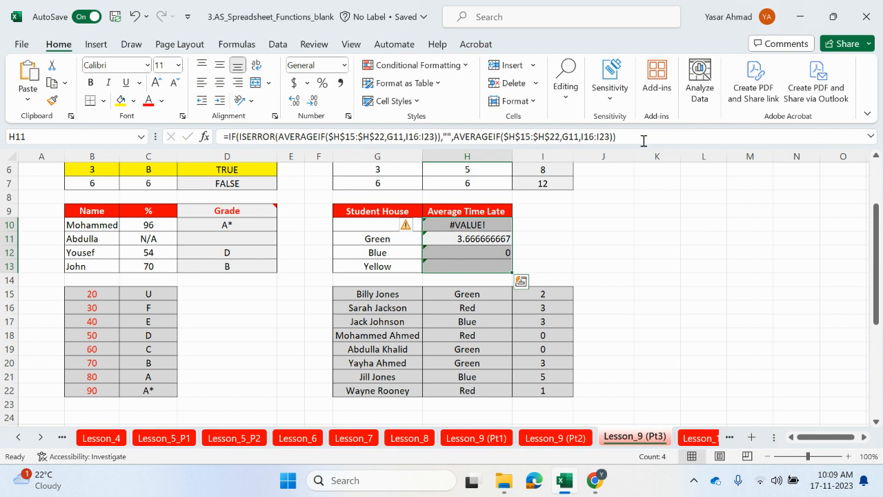
# Remove the outer ROUND function and its digits argument from the H10 formula.
pyautogui.click(473, 225)
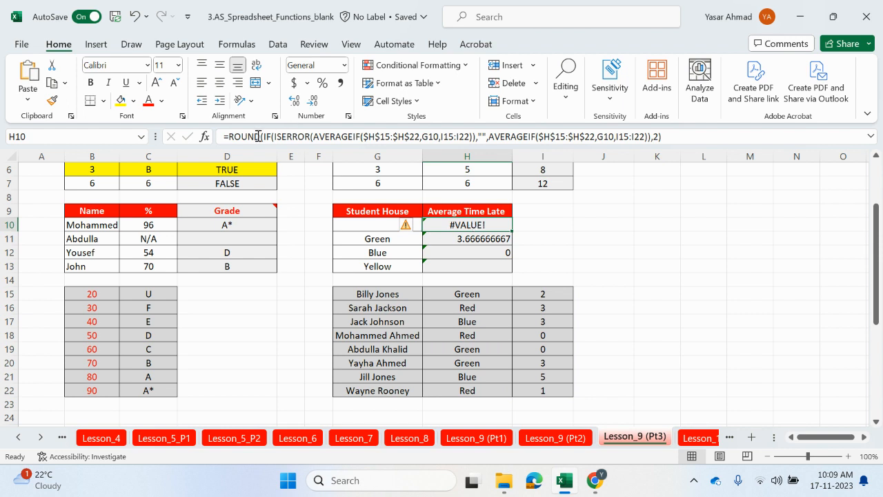
pyautogui.moveTo(261, 136); pyautogui.dragTo(230, 137)
pyautogui.press('BackSpace')
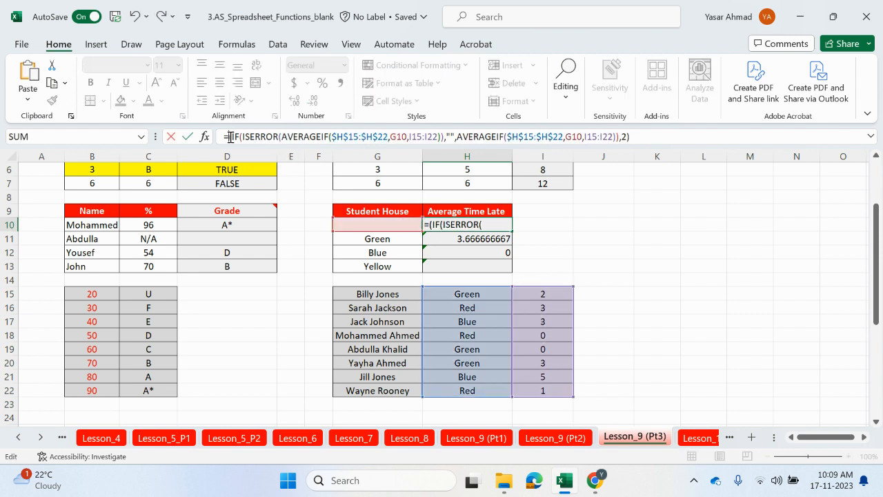
pyautogui.click(628, 137)
pyautogui.press('BackSpace')
pyautogui.press('BackSpace')
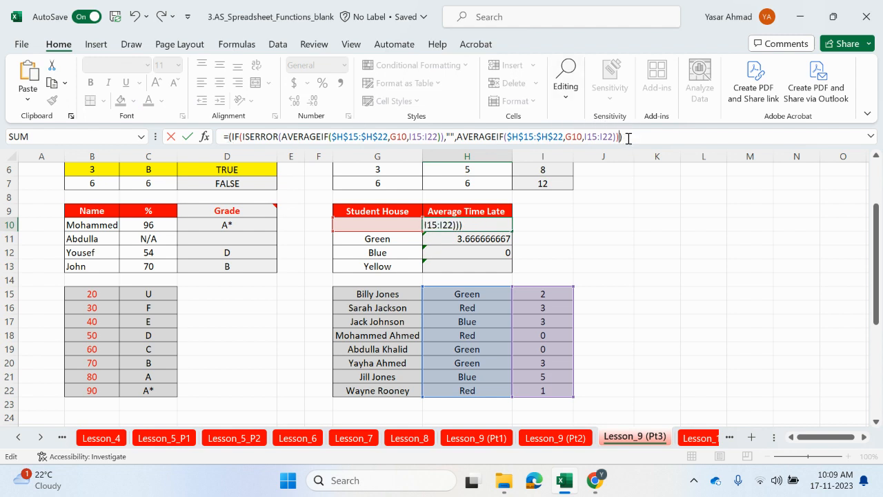
# Wrap only the value-if-false AVERAGEIF of the H10 formula in ROUND, with 2 as the number of digits.
pyautogui.click(458, 137)
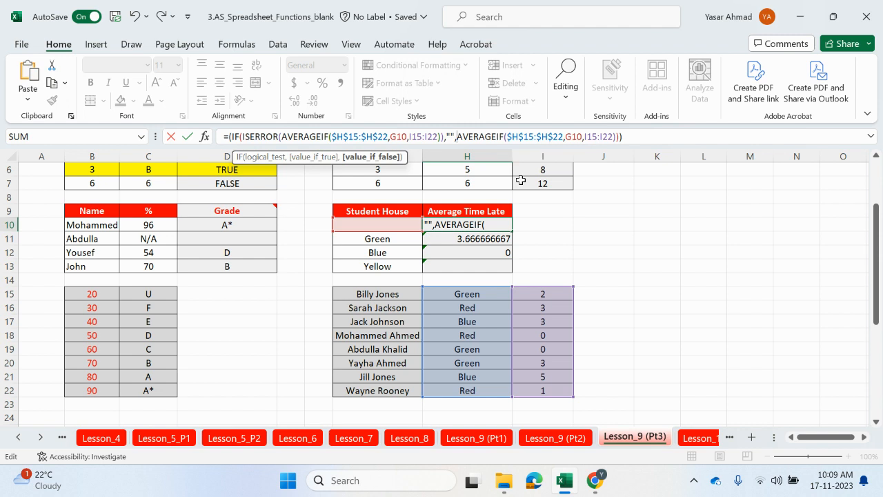
pyautogui.write('roun')
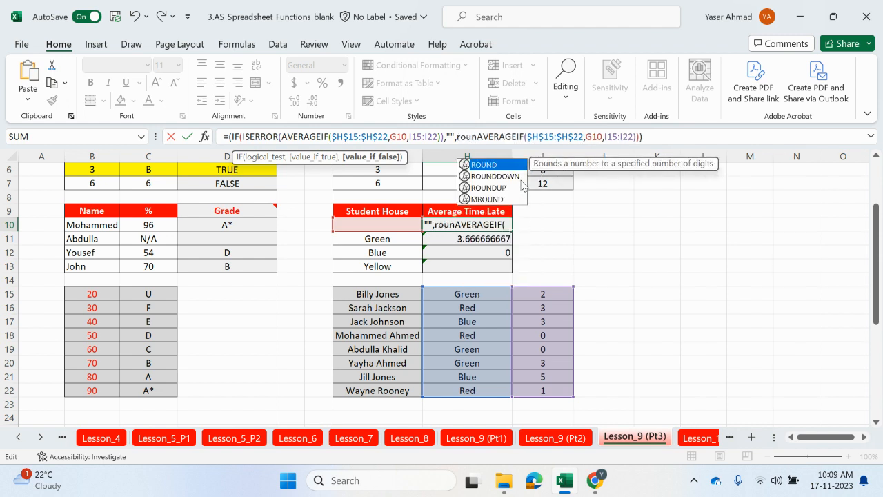
pyautogui.doubleClick(496, 166)
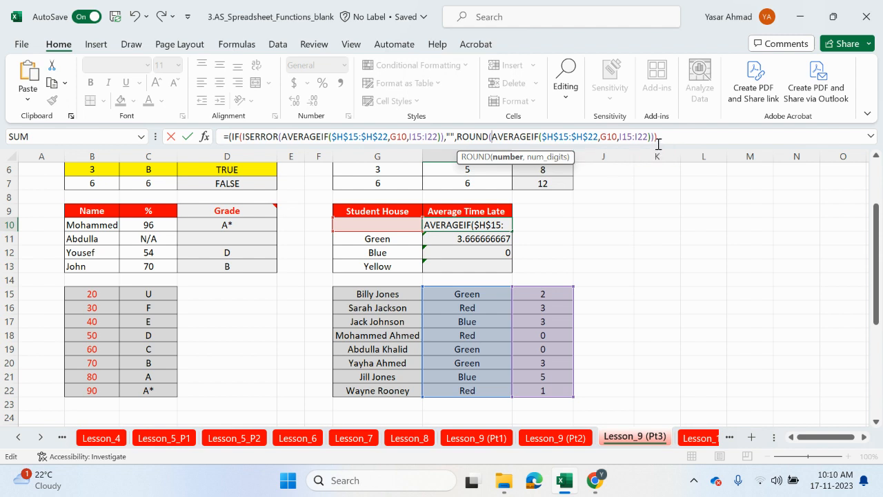
pyautogui.write(')')
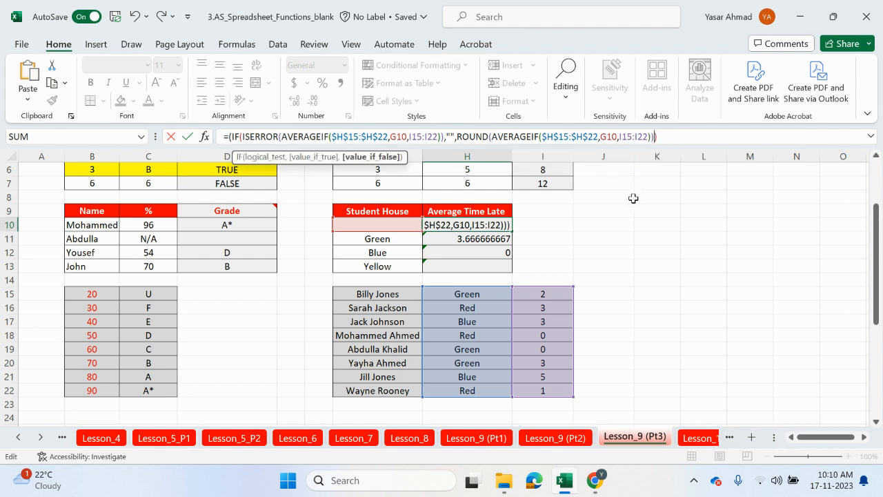
pyautogui.write(',)')
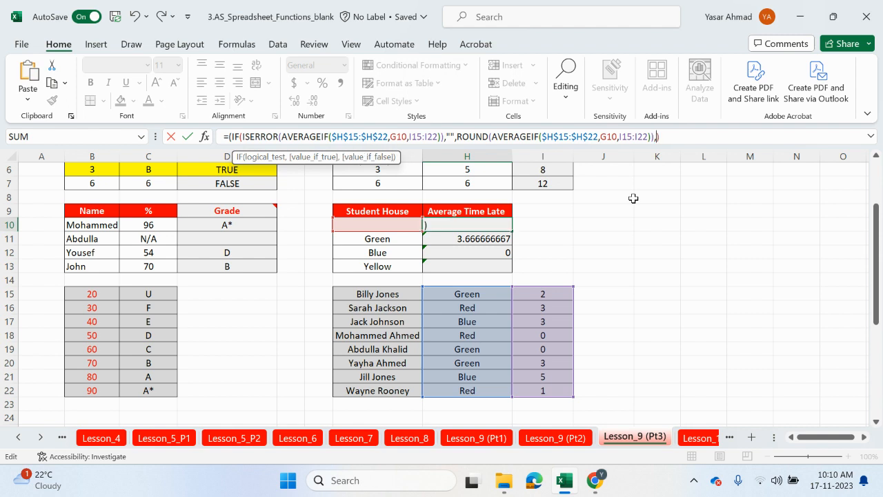
pyautogui.press('BackSpace')
pyautogui.press('BackSpace')
pyautogui.press('Left')
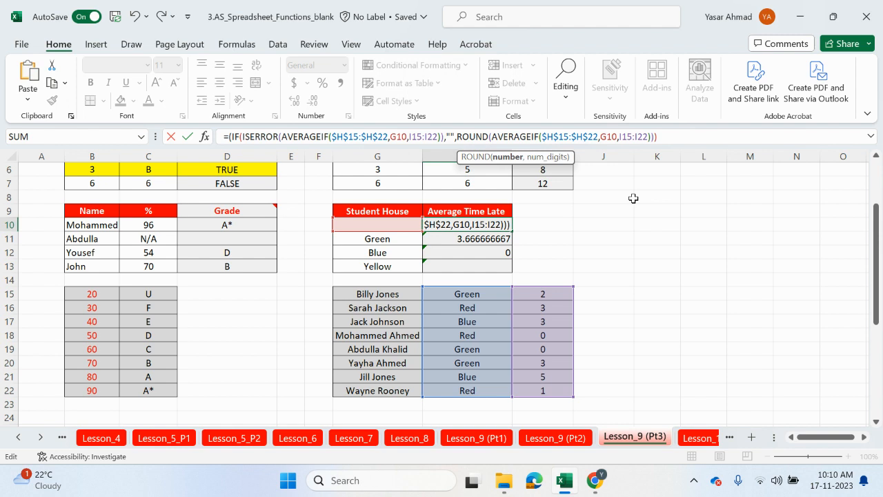
pyautogui.write(',2')
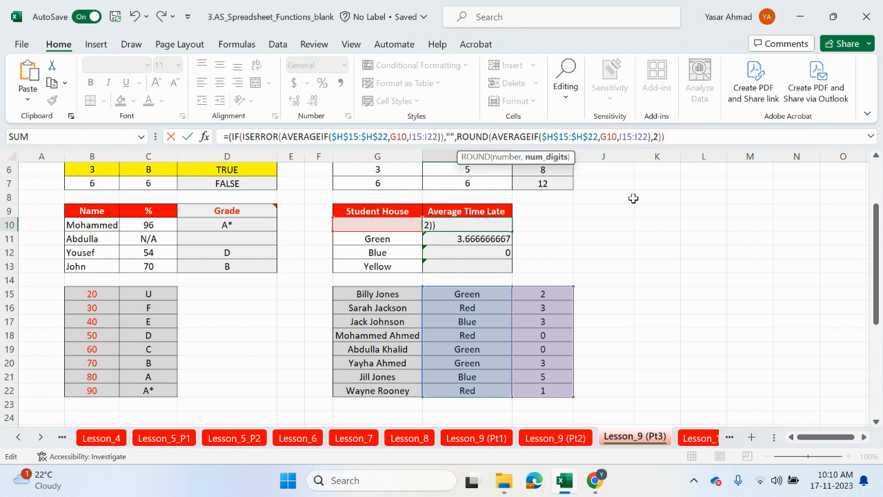
# Enter the rounded IF formula in H10 and copy it down to H13.
pyautogui.click(673, 137)
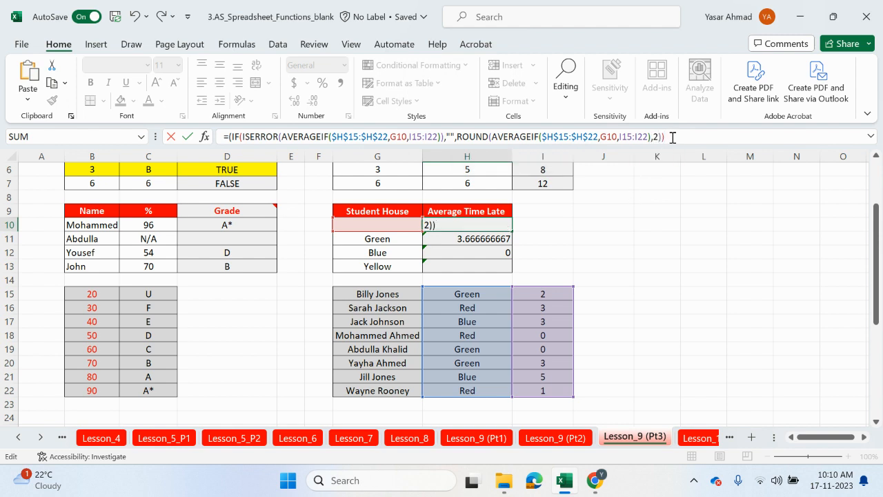
pyautogui.press('Return')
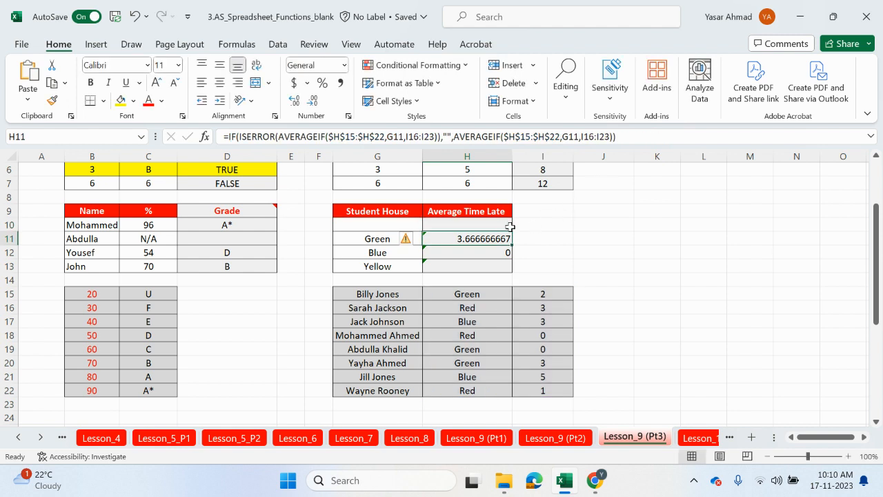
pyautogui.click(509, 227)
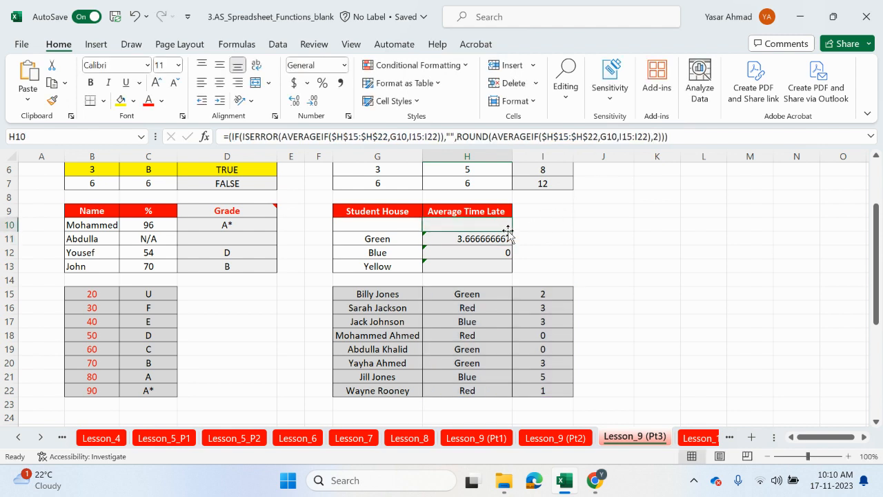
pyautogui.moveTo(508, 232); pyautogui.dragTo(510, 269)
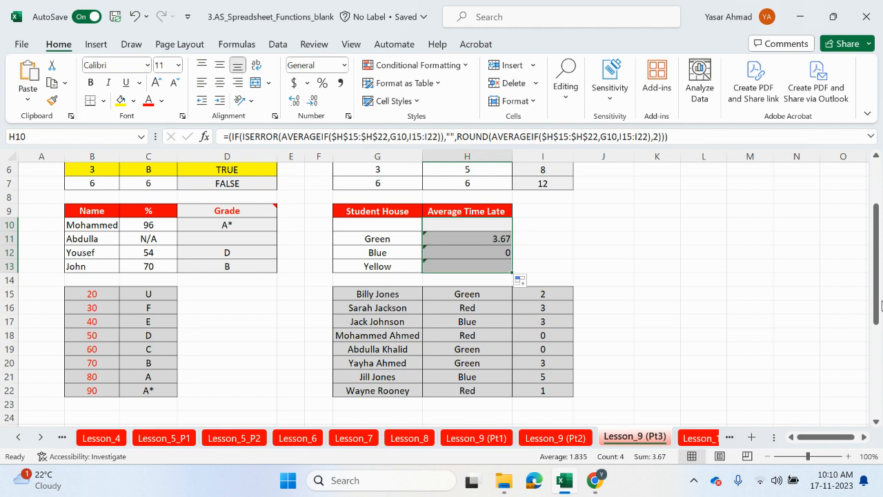
# Examine the H10 formula's logical test, value if true and value if false.
pyautogui.moveTo(879, 304); pyautogui.dragTo(882, 252)
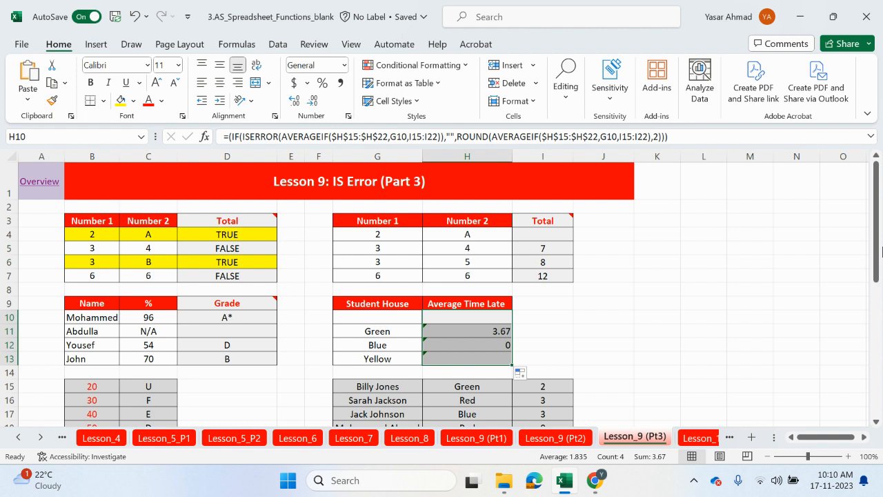
pyautogui.click(327, 133)
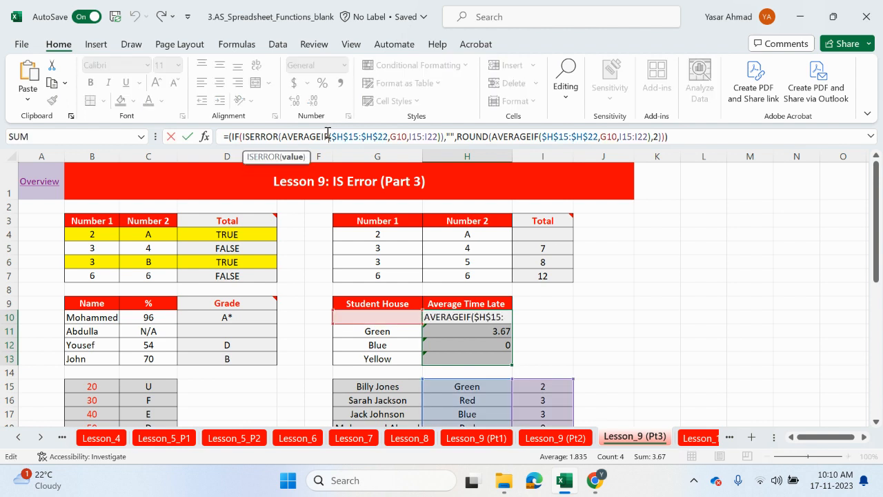
pyautogui.click(232, 137)
pyautogui.write('(')
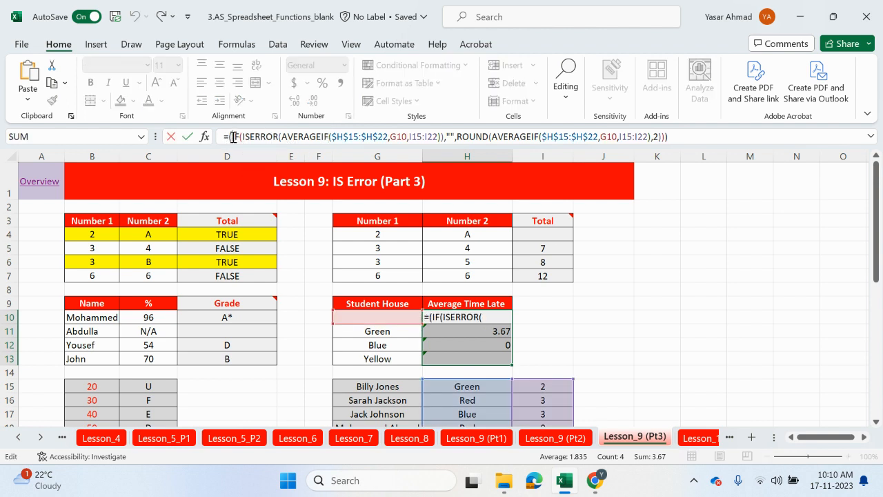
pyautogui.click(452, 137)
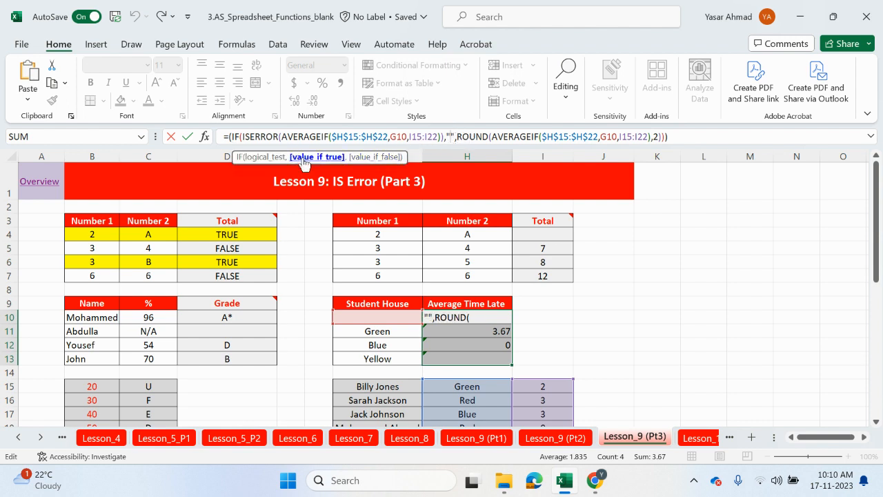
pyautogui.click(475, 137)
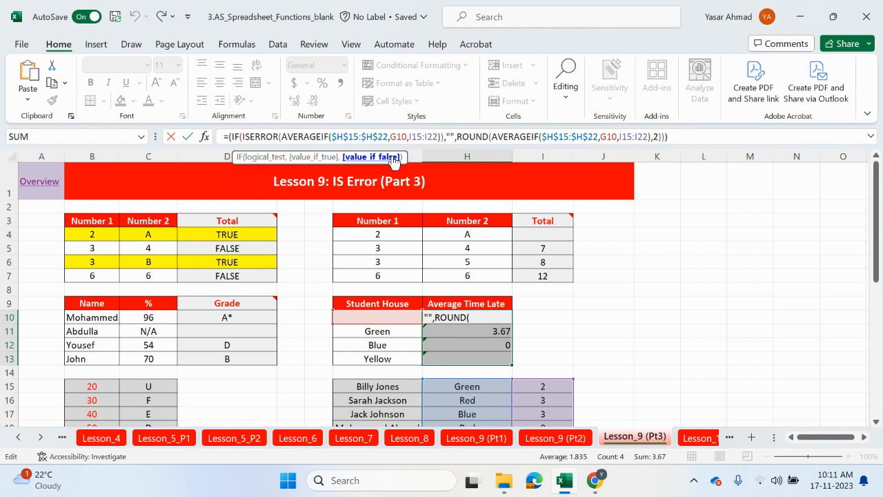
pyautogui.moveTo(602, 489)
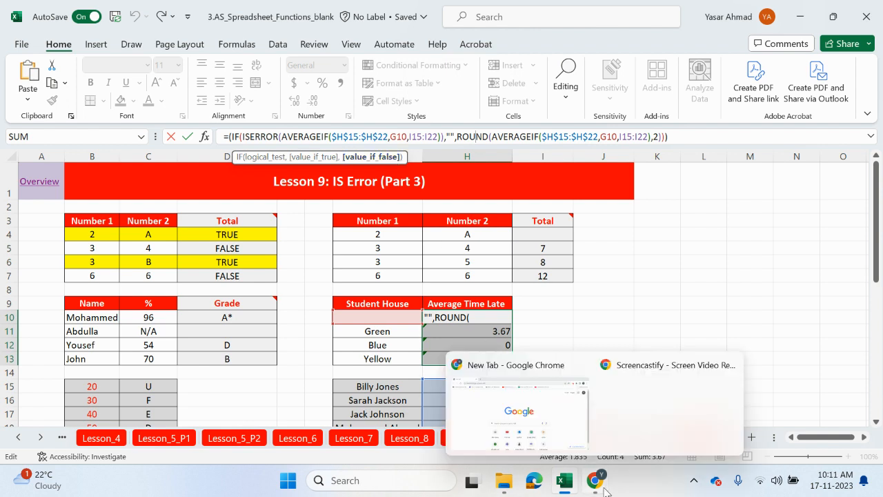
pyautogui.click(575, 422)
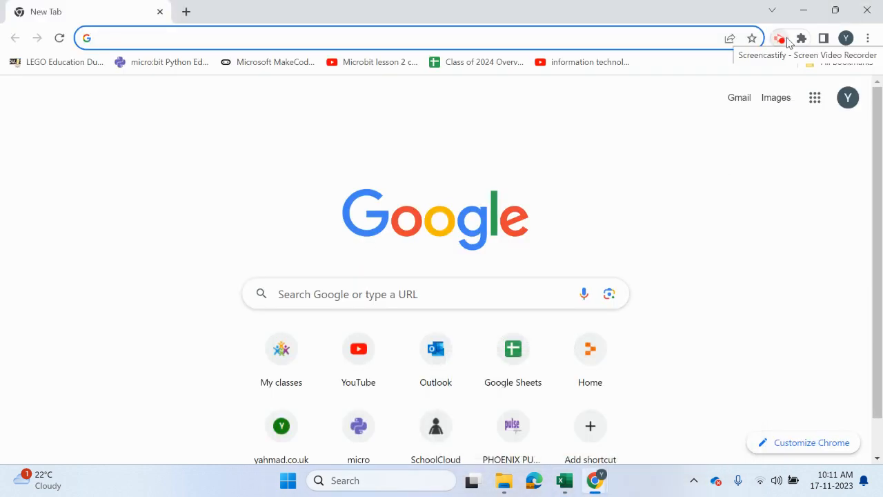
pyautogui.click(784, 40)
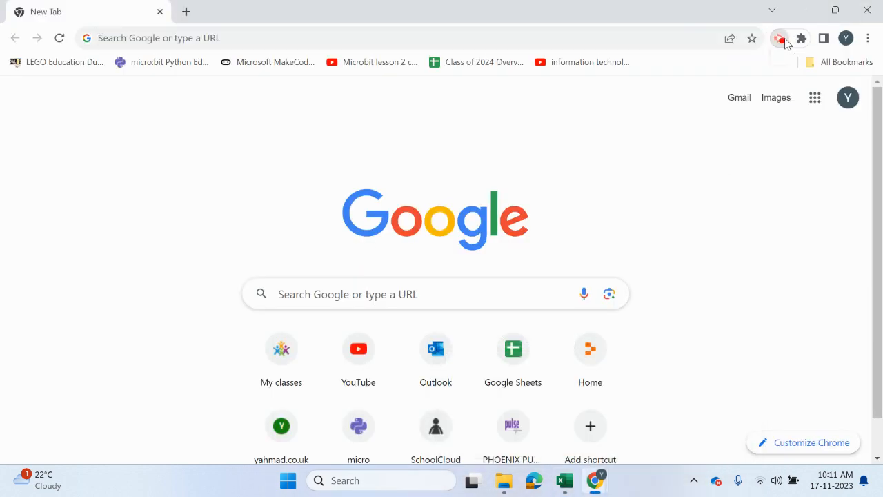